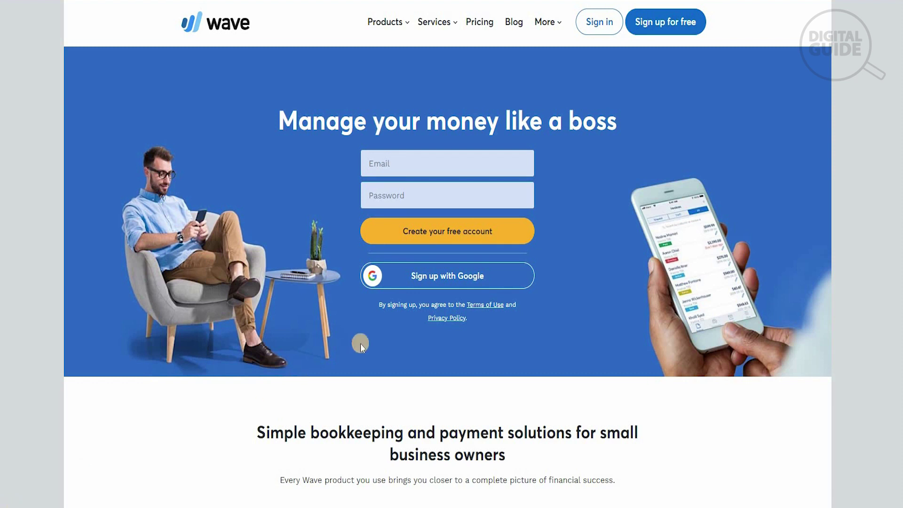
Scroll the Wave homepage down to the 'Accounting software that works as hard as you do' section
scroll(901, 42, down, 4)
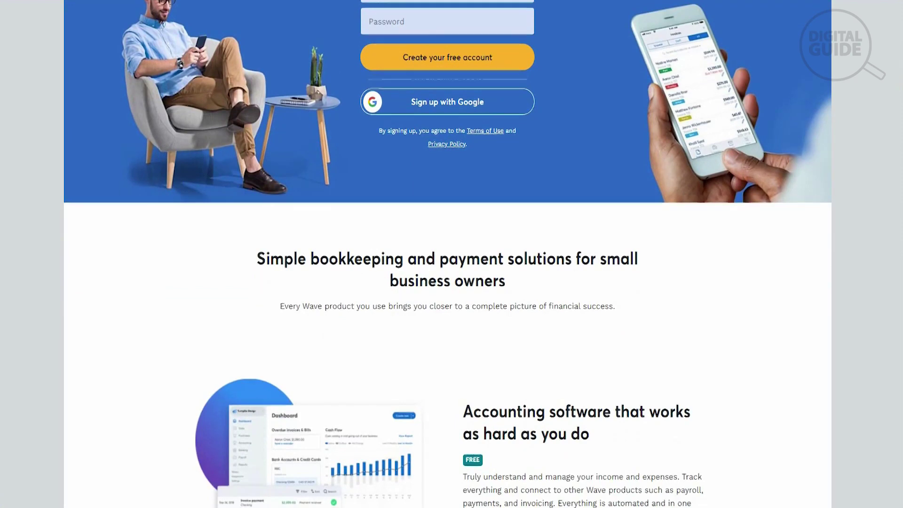
scroll(901, 42, down, 2)
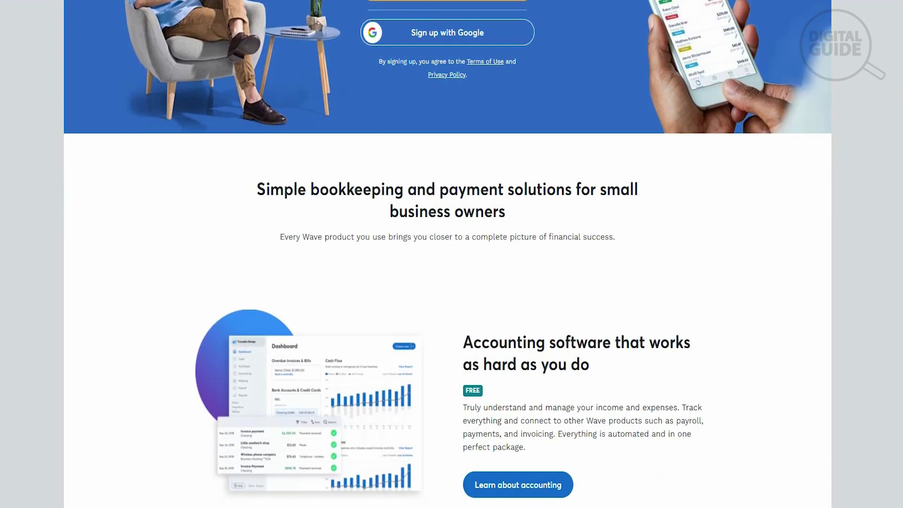
scroll(447, 249, down, 3)
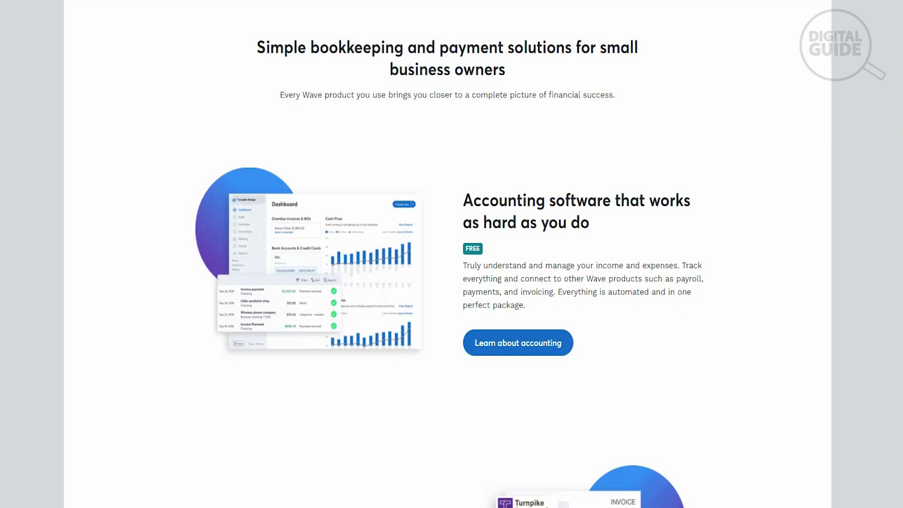
Scroll further down to the 'Create professional invoices for free' section with its sample invoice
scroll(449, 271, down, 1)
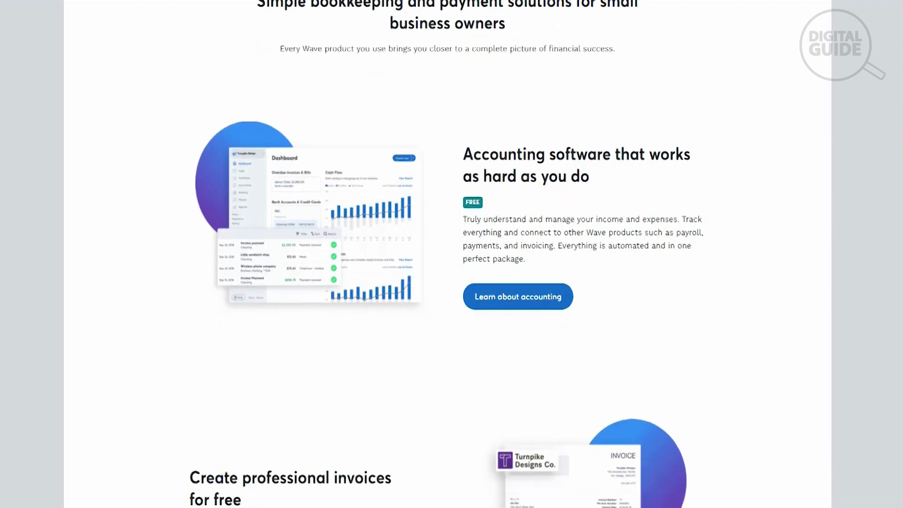
scroll(449, 271, down, 1)
scroll(450, 271, down, 1)
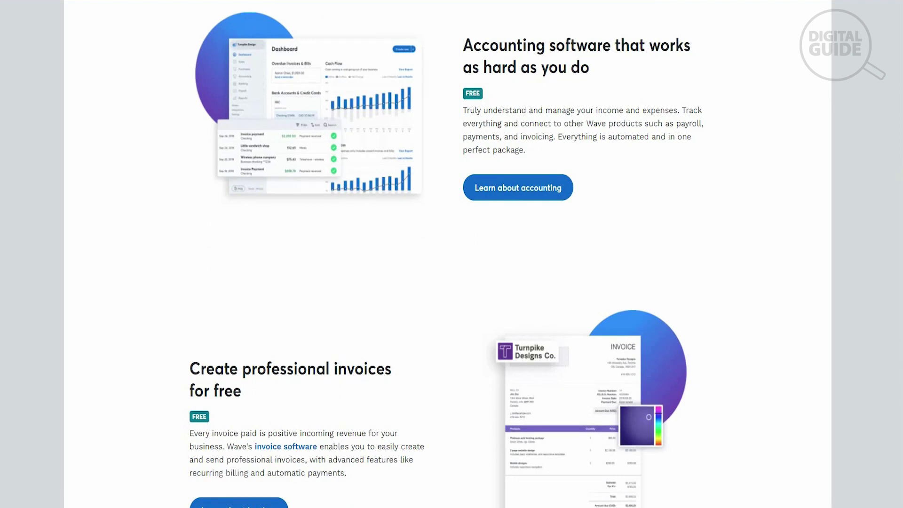
scroll(449, 270, down, 1)
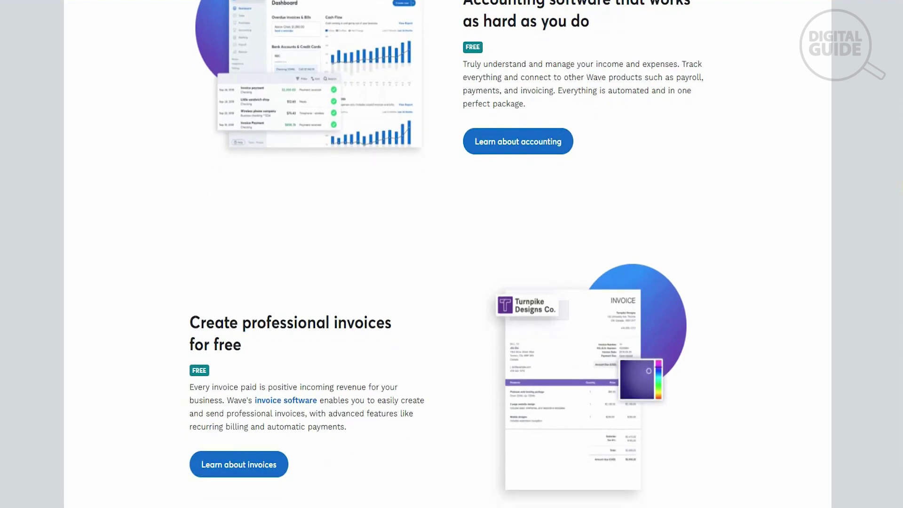
scroll(450, 254, down, 4)
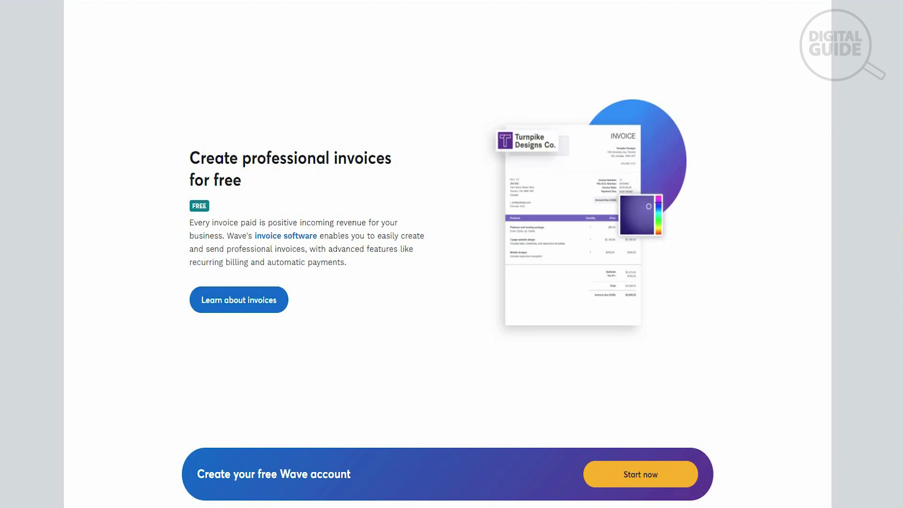
scroll(448, 294, down, 1)
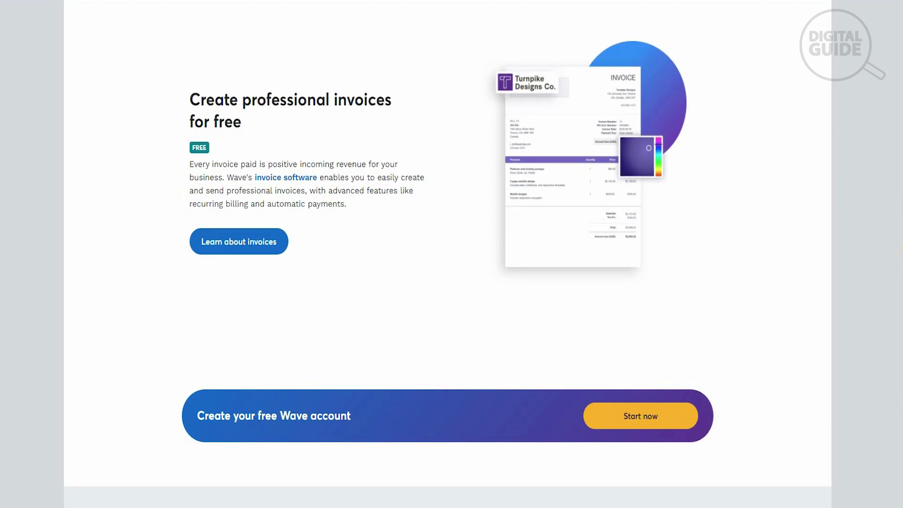
scroll(447, 256, down, 5)
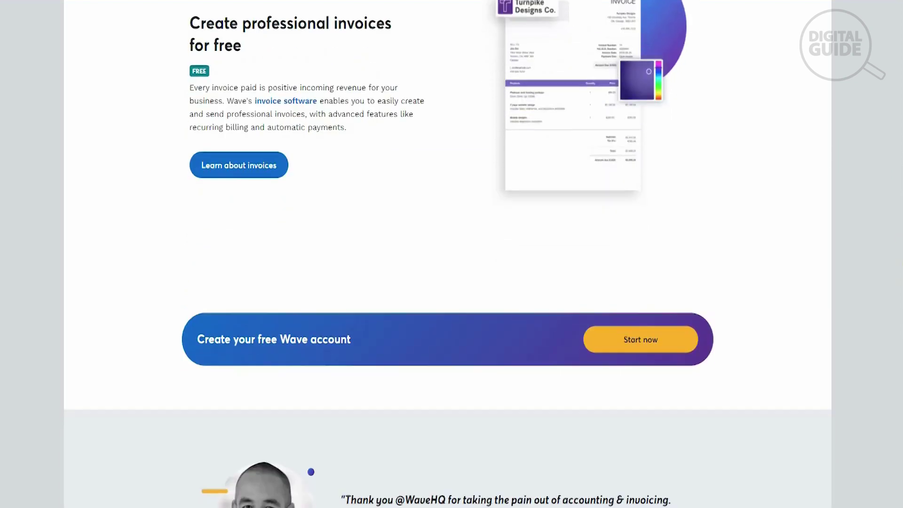
Scroll to the bottom sign-up form, then back up to the accounting software feature section
scroll(447, 254, down, 4)
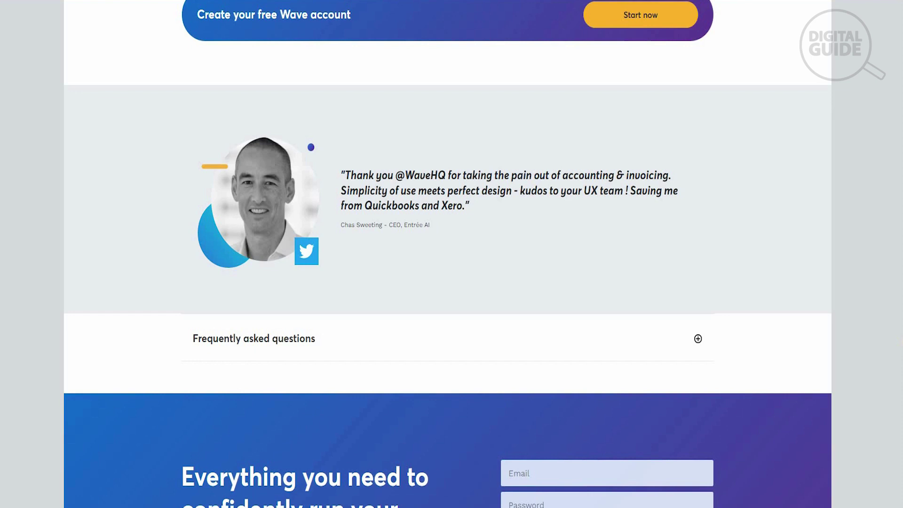
scroll(448, 254, down, 3)
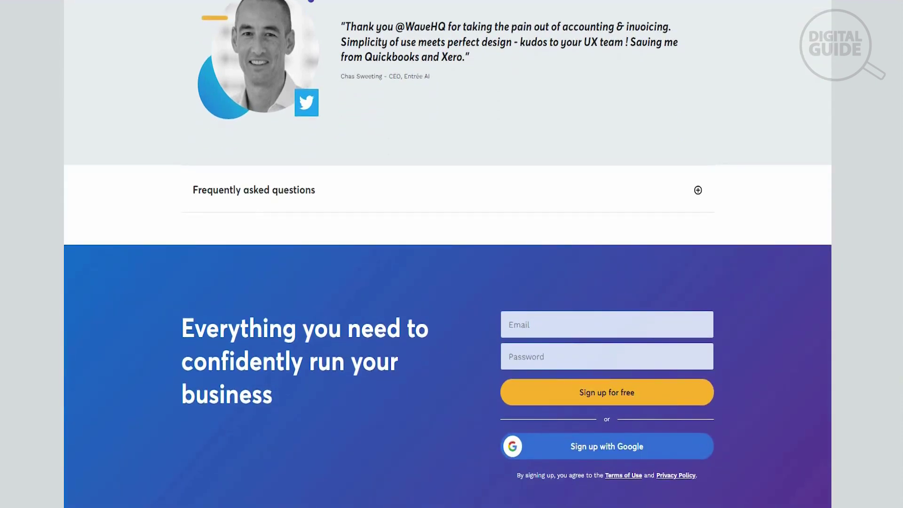
scroll(447, 254, down, 1)
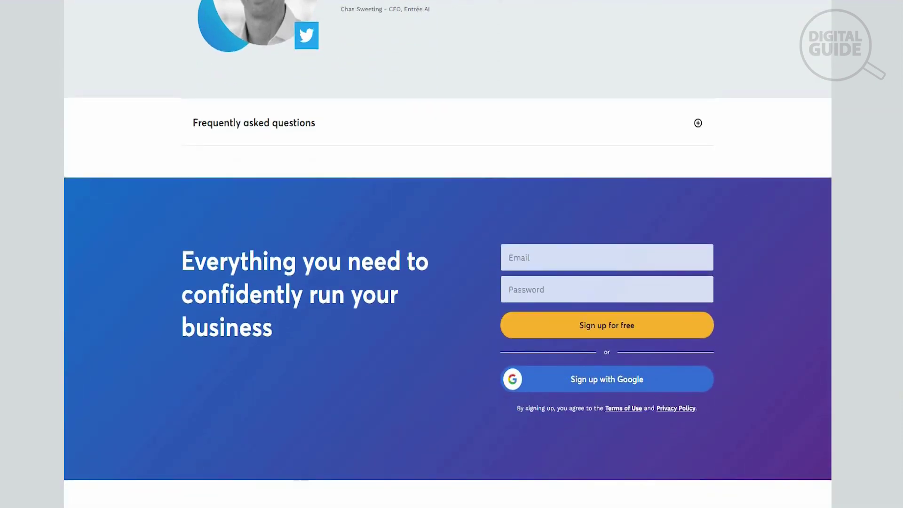
scroll(447, 254, up, 15)
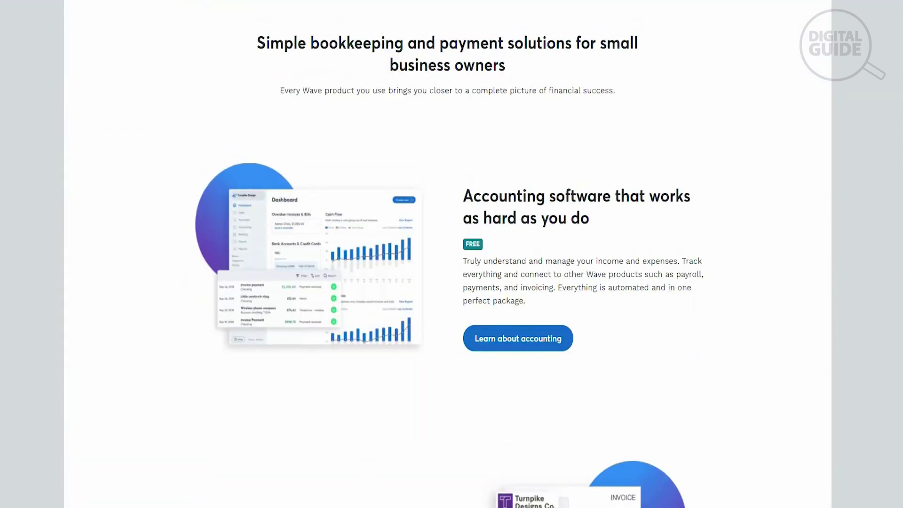
scroll(755, 80, up, 8)
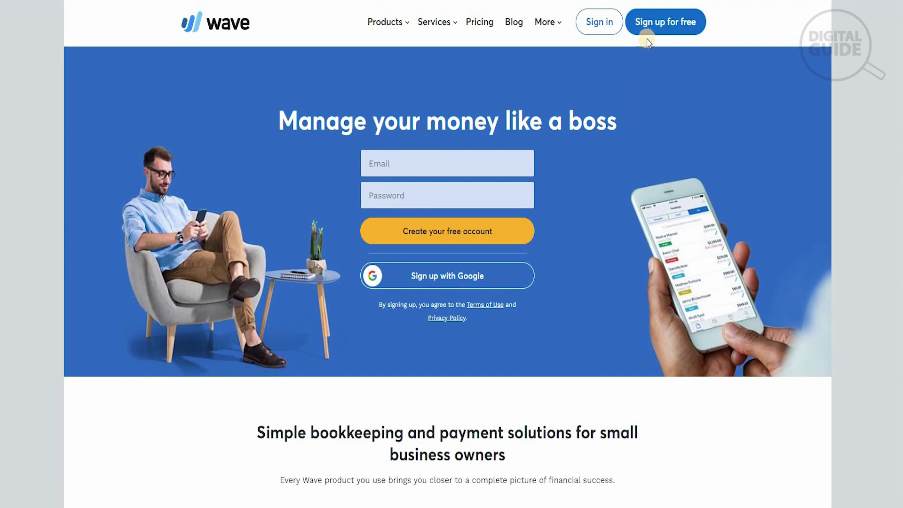
Sign up for a free Wave account with Google to land on the Dashboard
click(648, 31)
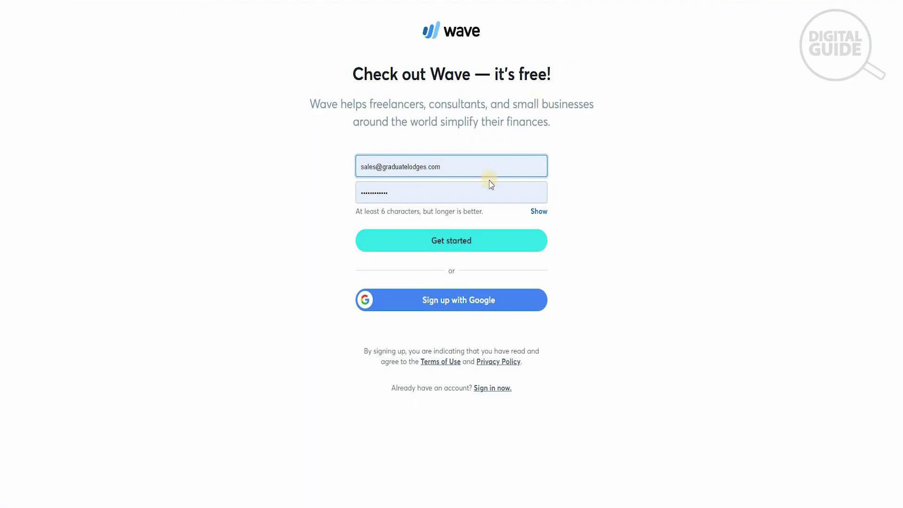
click(489, 303)
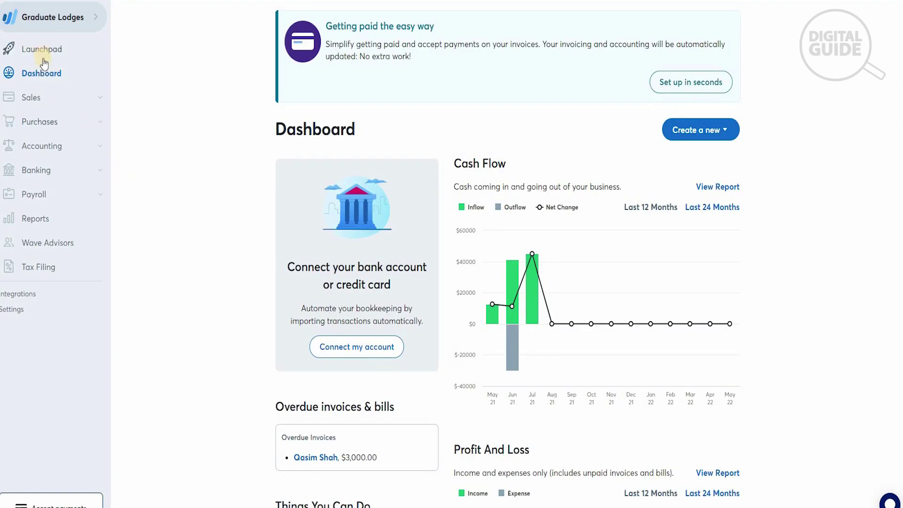
Expand Sales, Purchases, Accounting, Banking and Payroll in the sidebar, then go to Reports
click(46, 104)
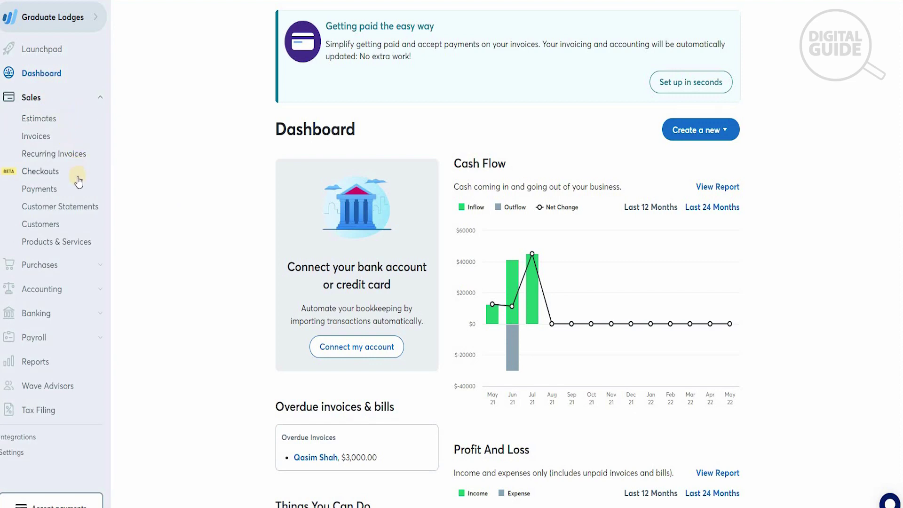
click(82, 265)
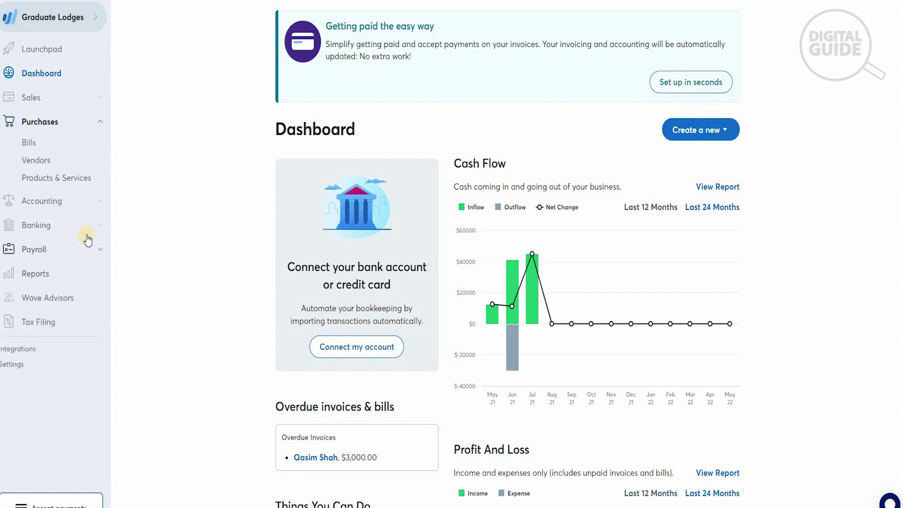
click(91, 207)
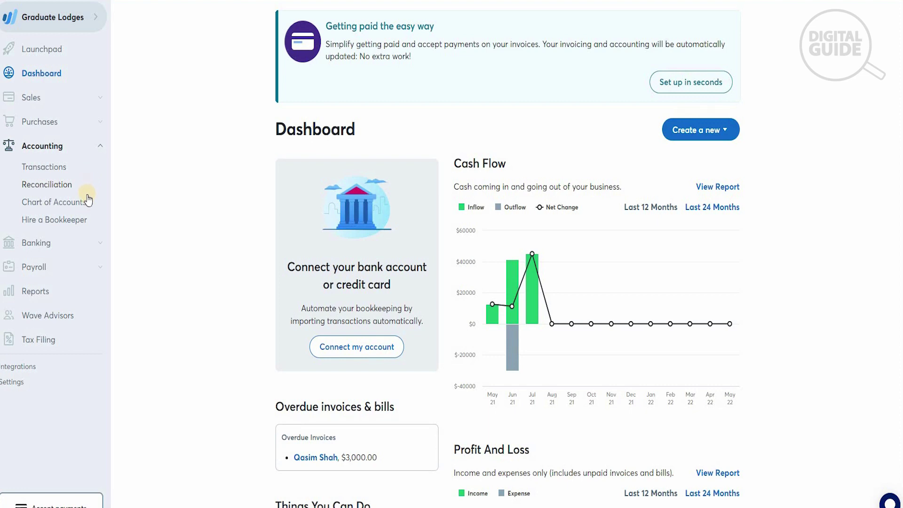
click(82, 243)
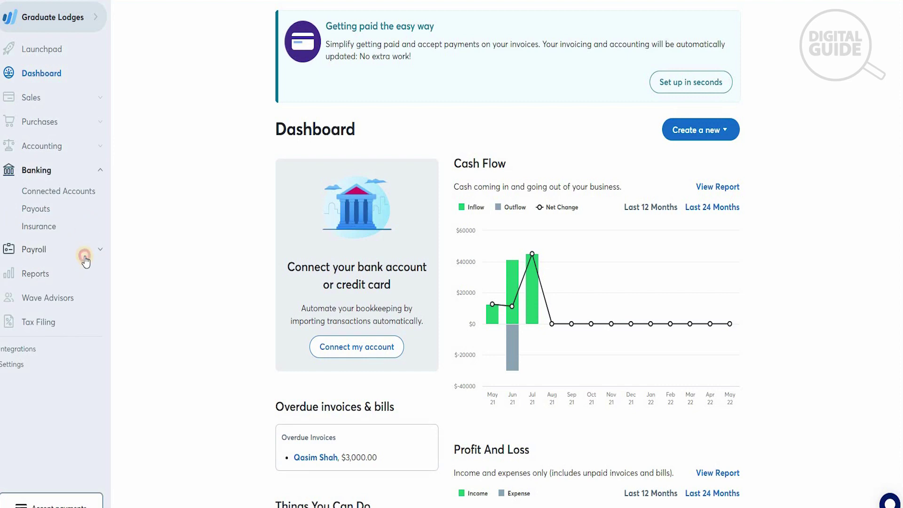
click(85, 250)
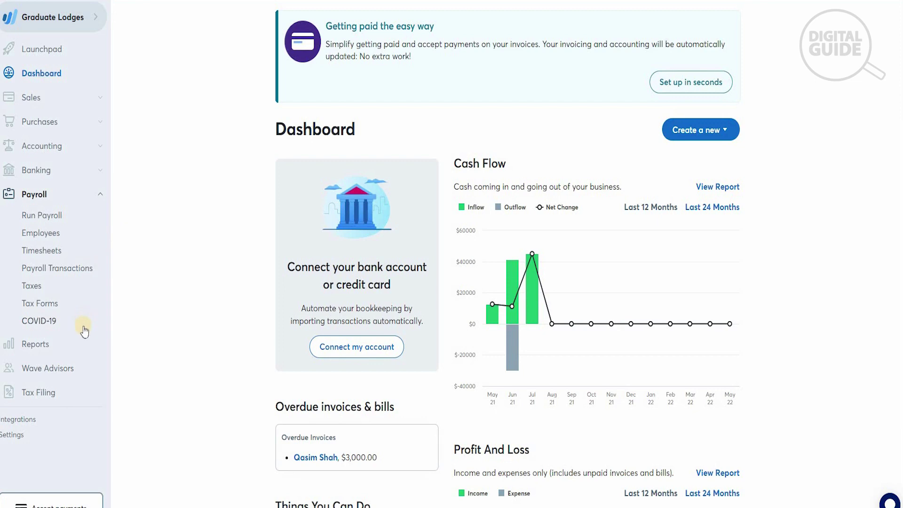
click(83, 344)
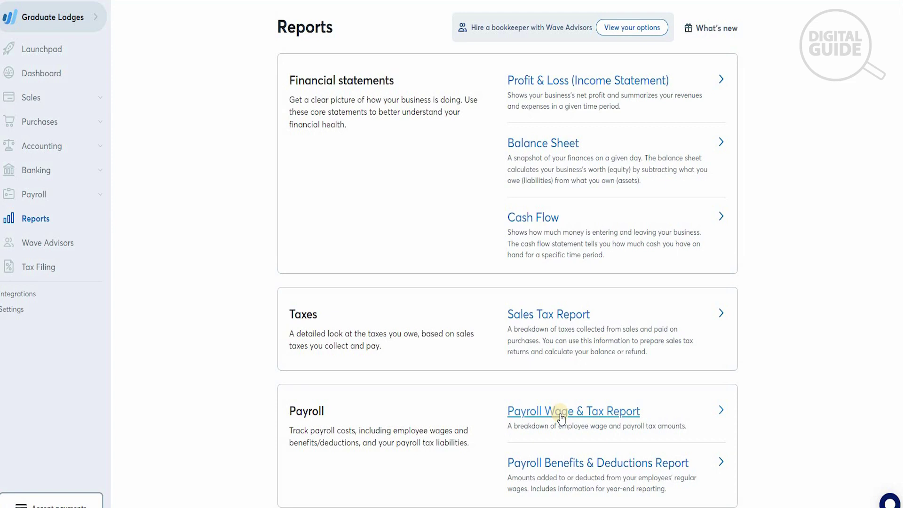
From the Dashboard, create a new invoice using the 'Create a new' menu
click(42, 79)
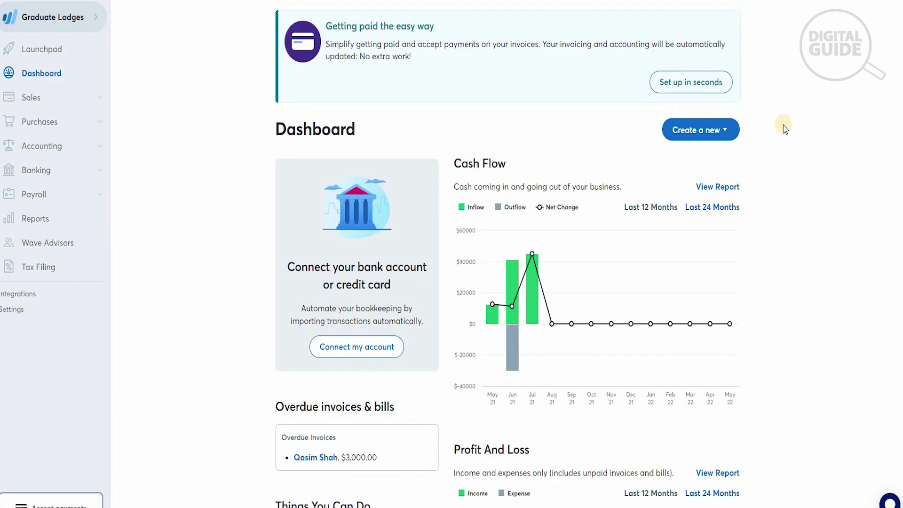
click(724, 132)
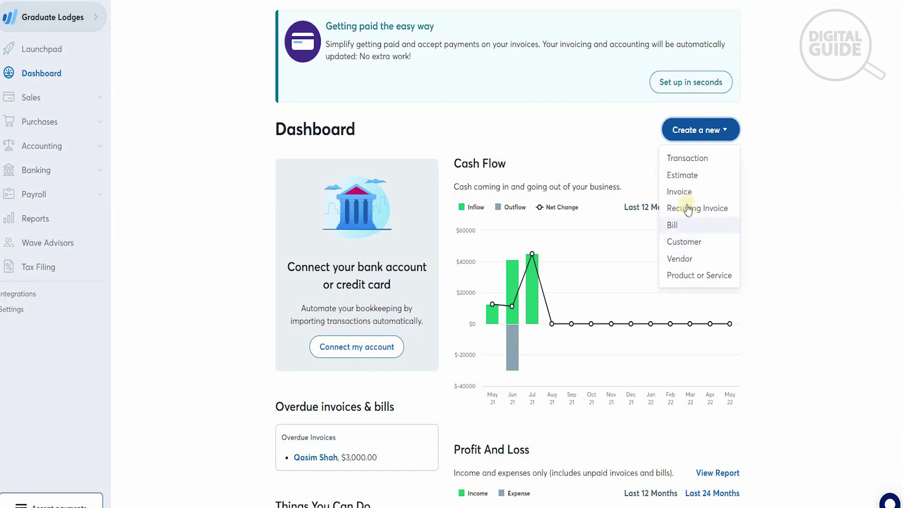
click(683, 192)
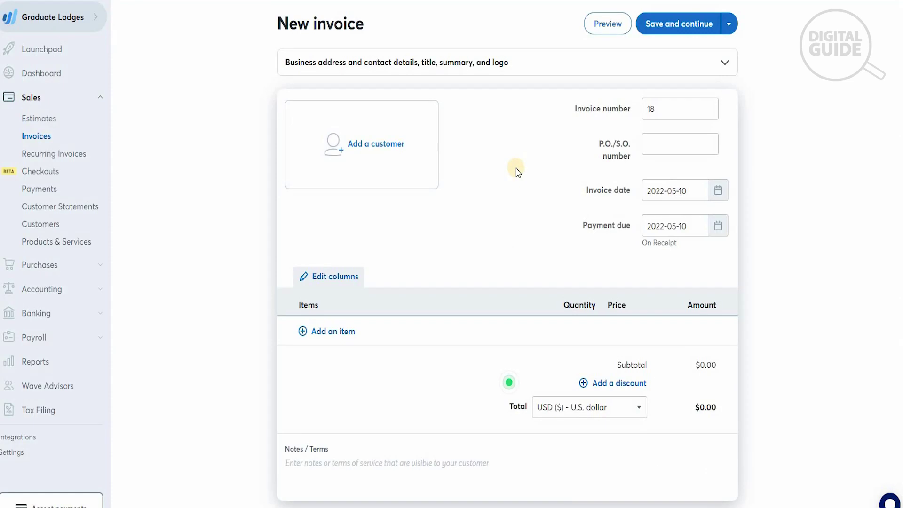
Create a new customer for the invoice and enter their name and e-mail address
click(390, 152)
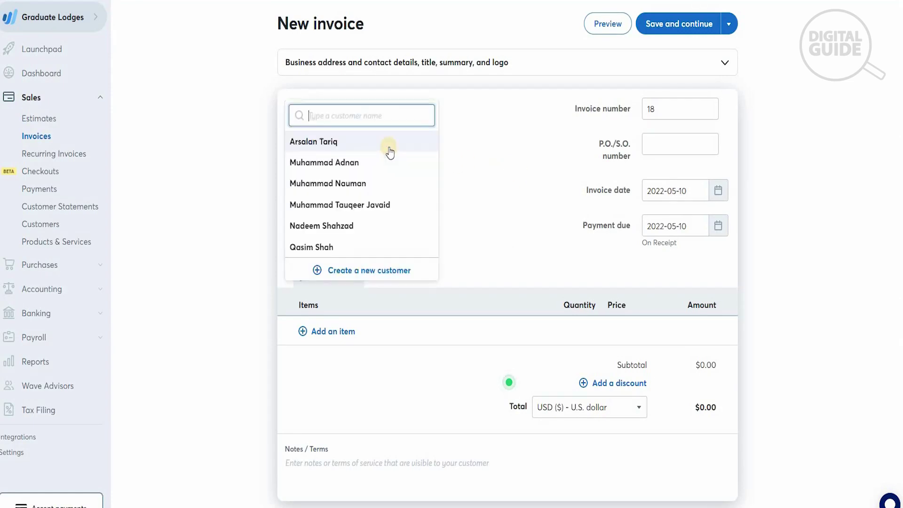
click(392, 276)
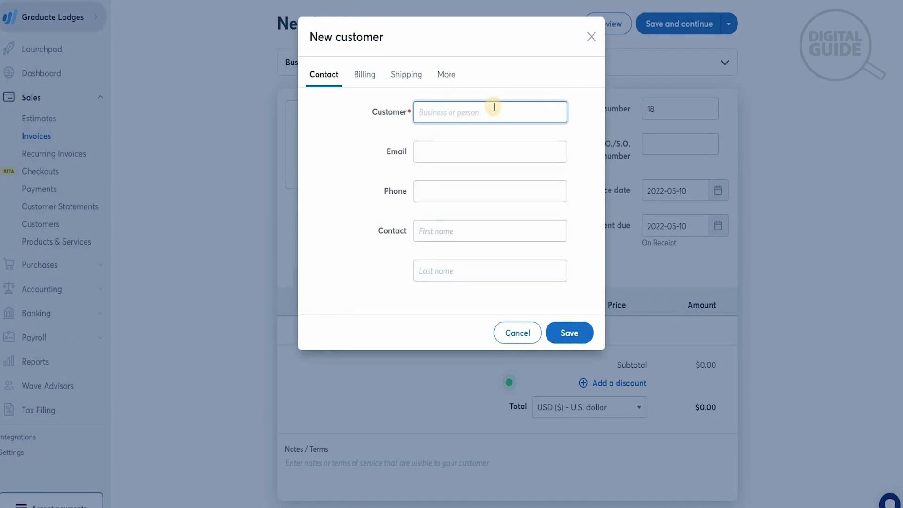
text(adam)
key(Tab)
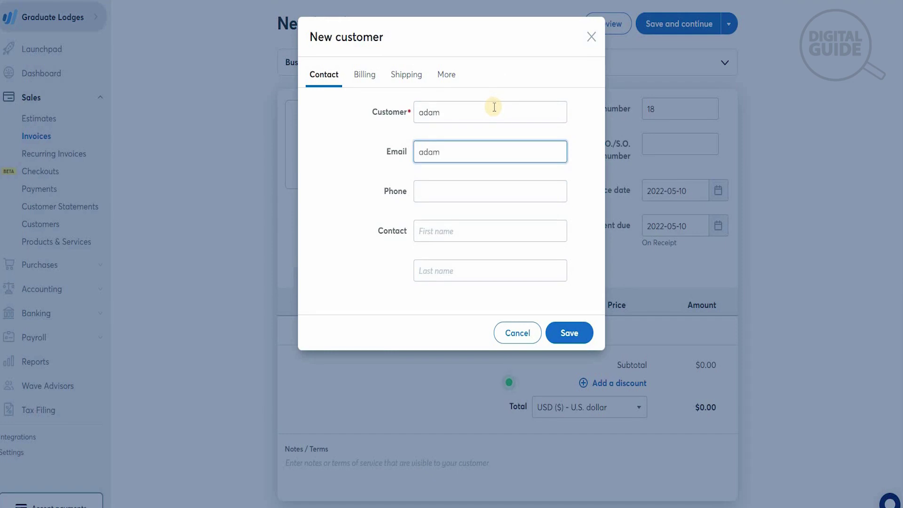
Fill in the customer's phone number and the contact's first and last name
key(Tab)
text(1234567)
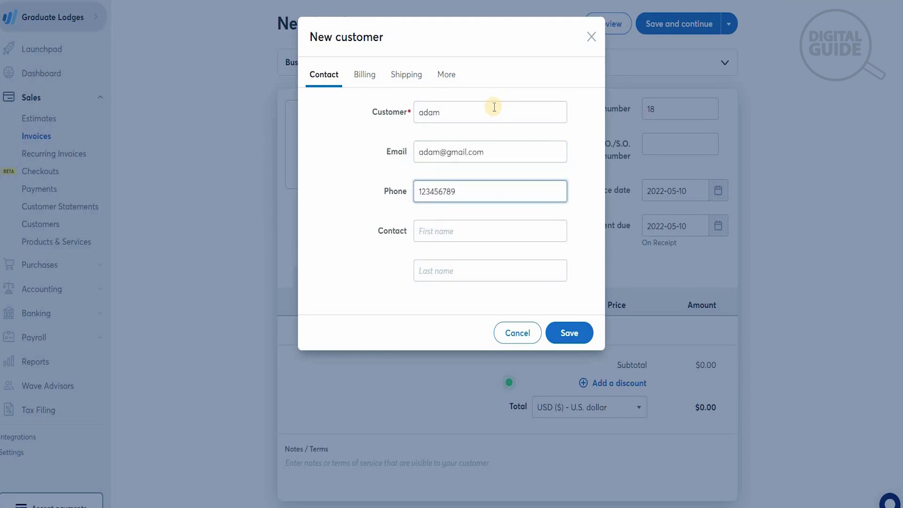
key(Tab)
text(adam)
key(Tab)
text(k)
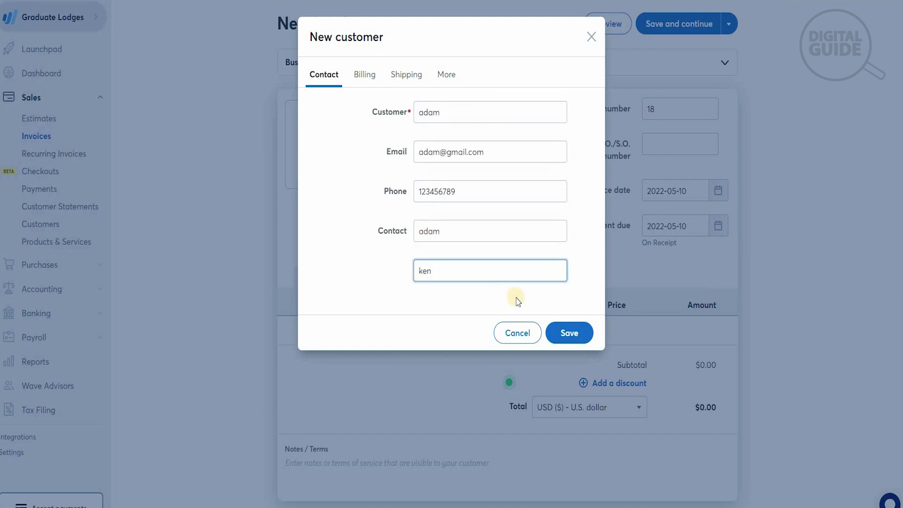
click(368, 74)
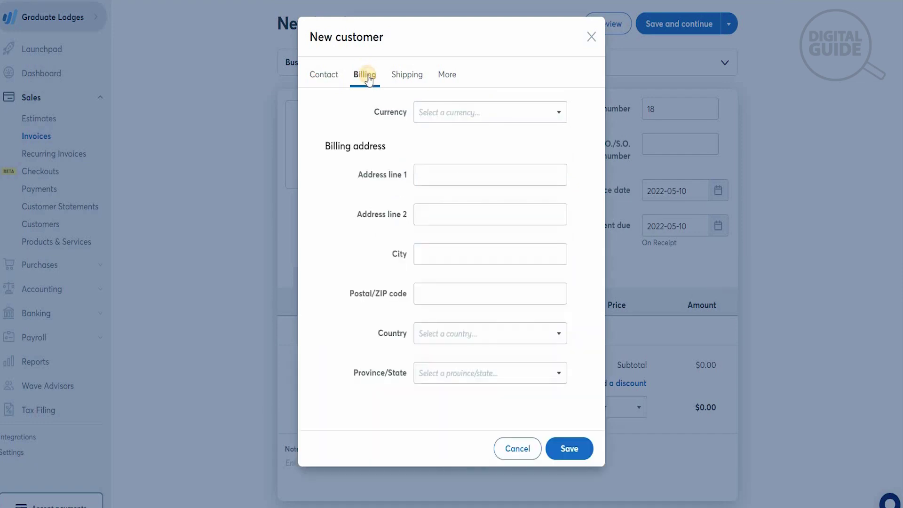
Set the customer's currency to U.S. dollar and billing address to Alger, Algeria
click(475, 118)
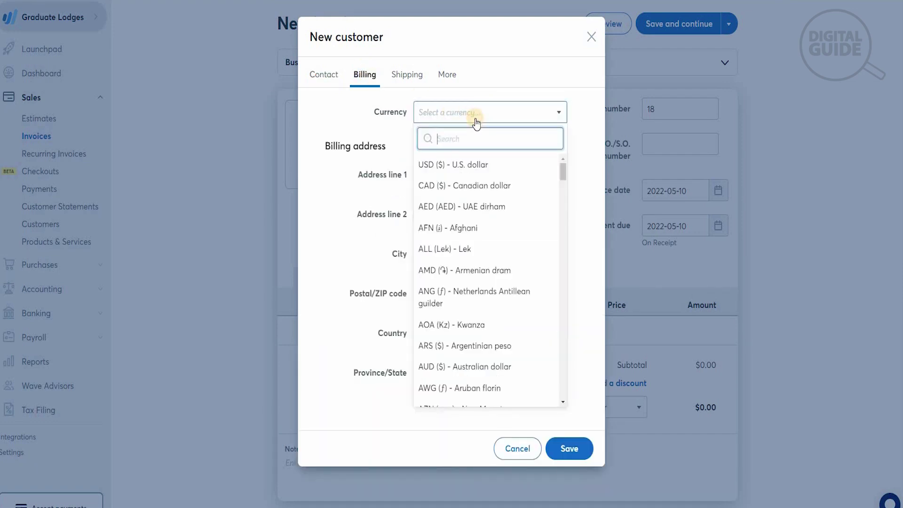
click(477, 164)
click(478, 177)
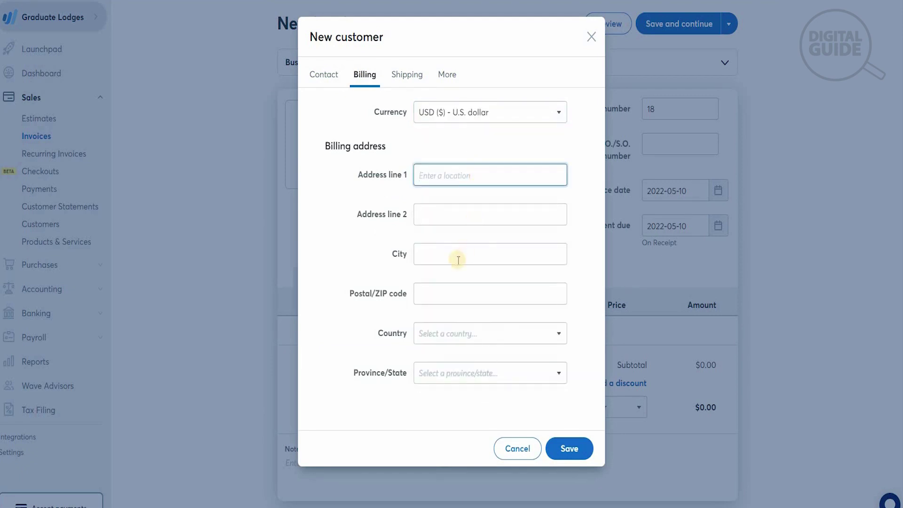
click(461, 334)
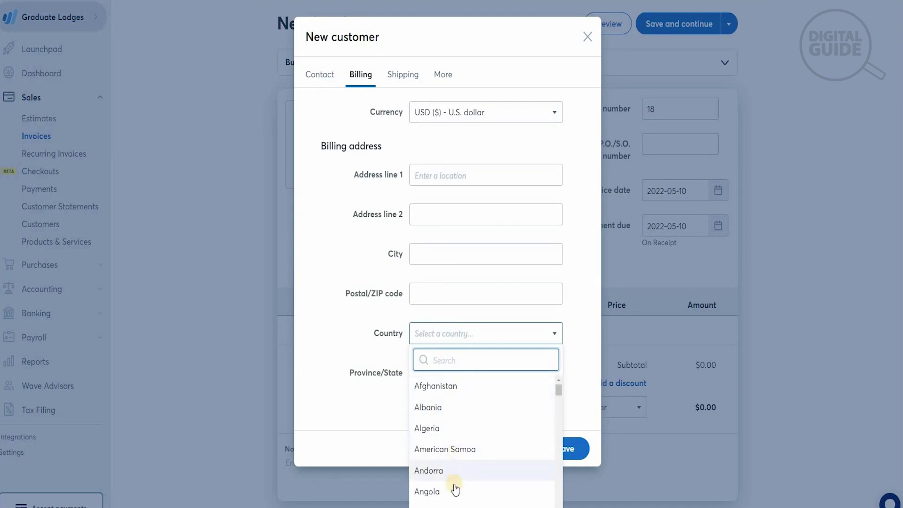
click(444, 428)
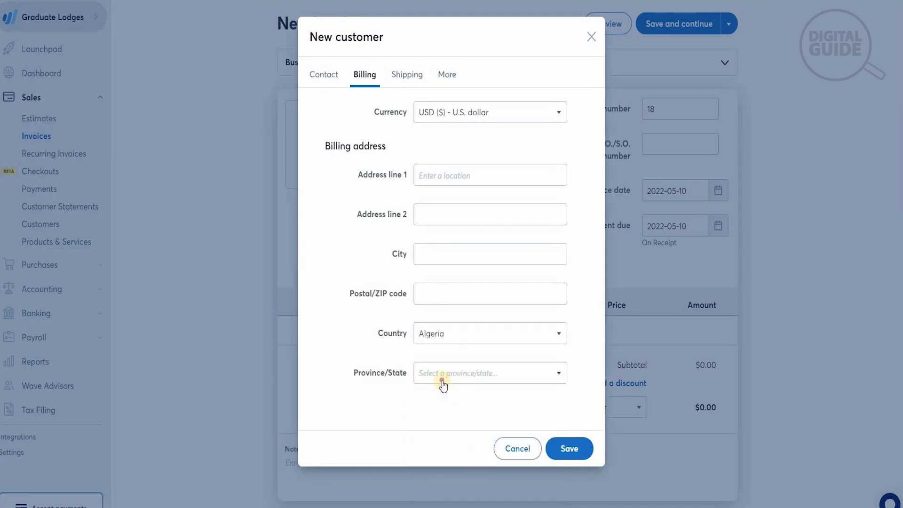
click(443, 383)
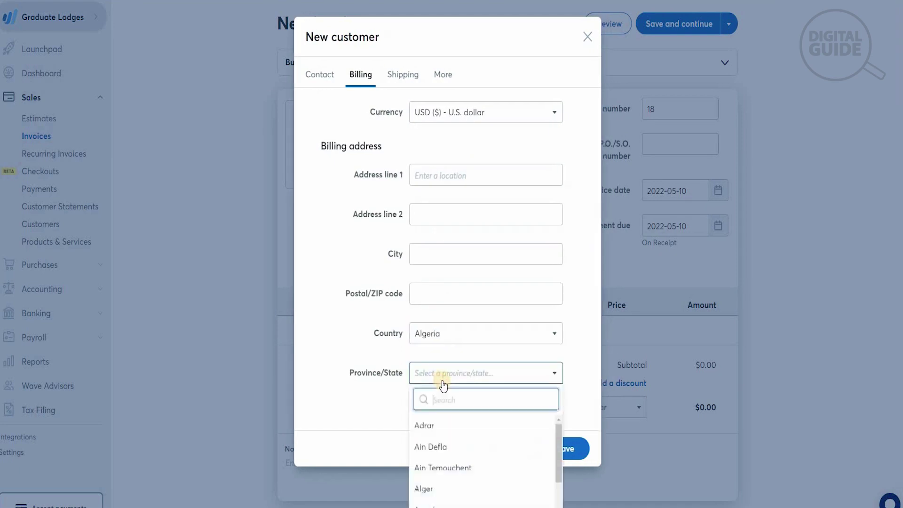
click(445, 497)
Review the Shipping and More details, then save the customer onto the invoice
click(401, 78)
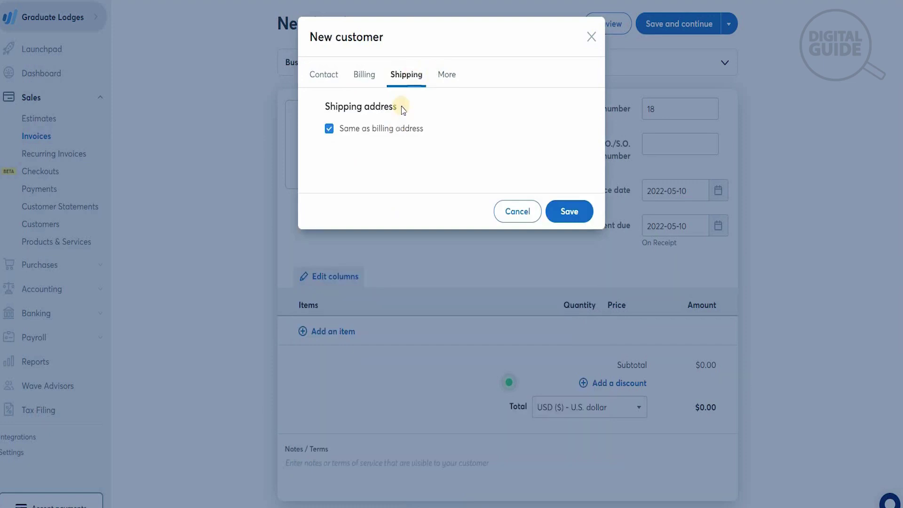
click(444, 75)
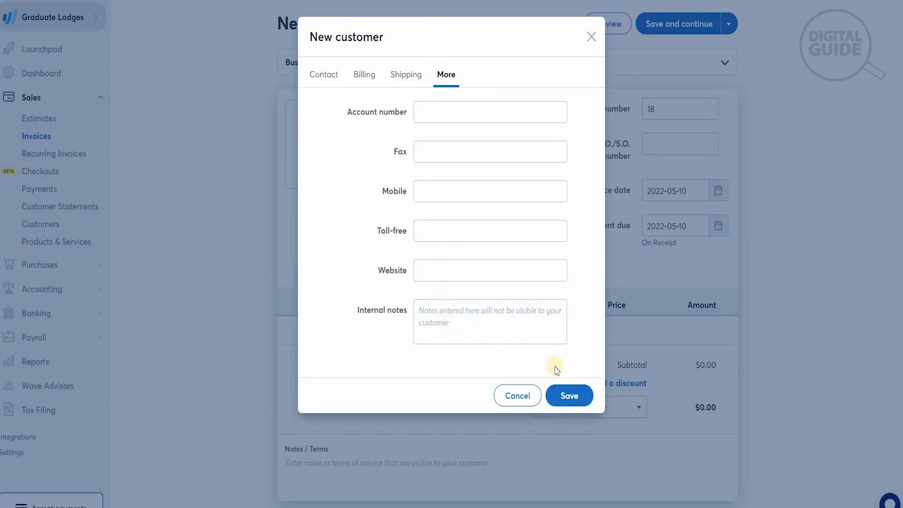
click(570, 399)
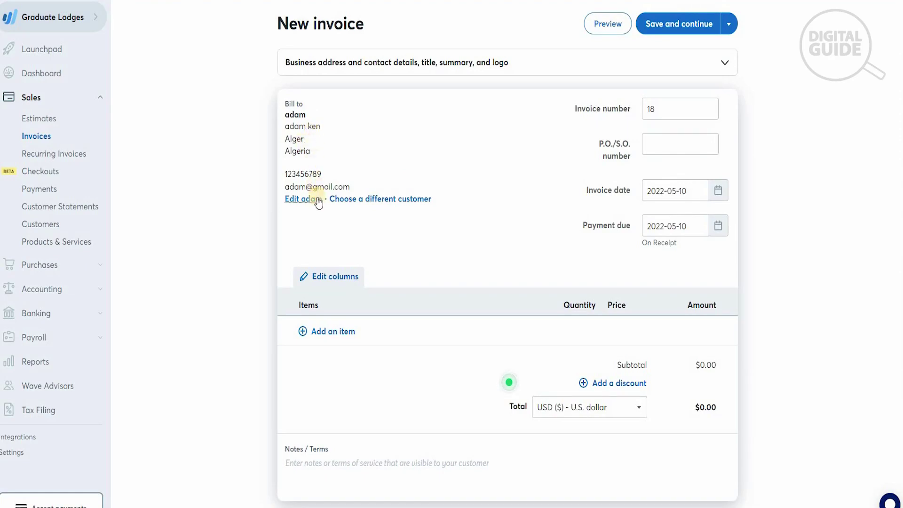
Set invoice number 234, P.O./S.O. 123, invoice date 2022-05-20 and payment due 2022-05-25
click(661, 108)
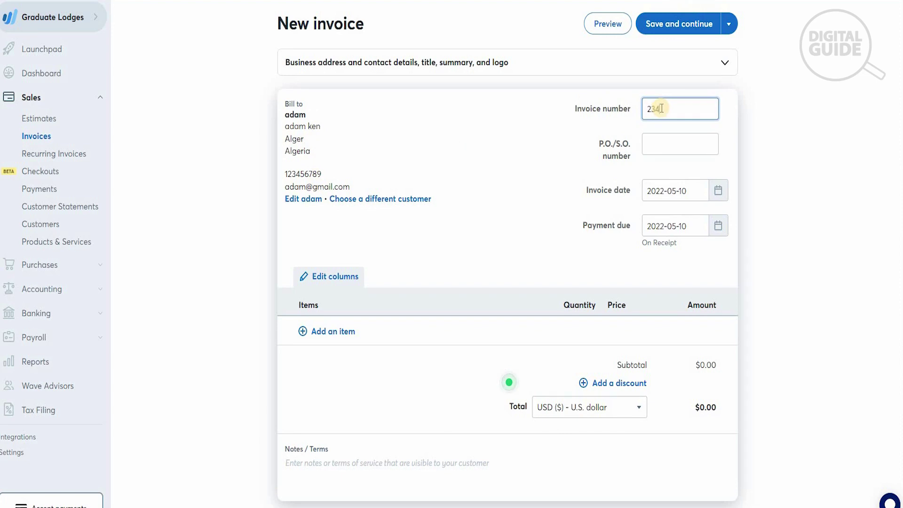
click(664, 142)
text(123)
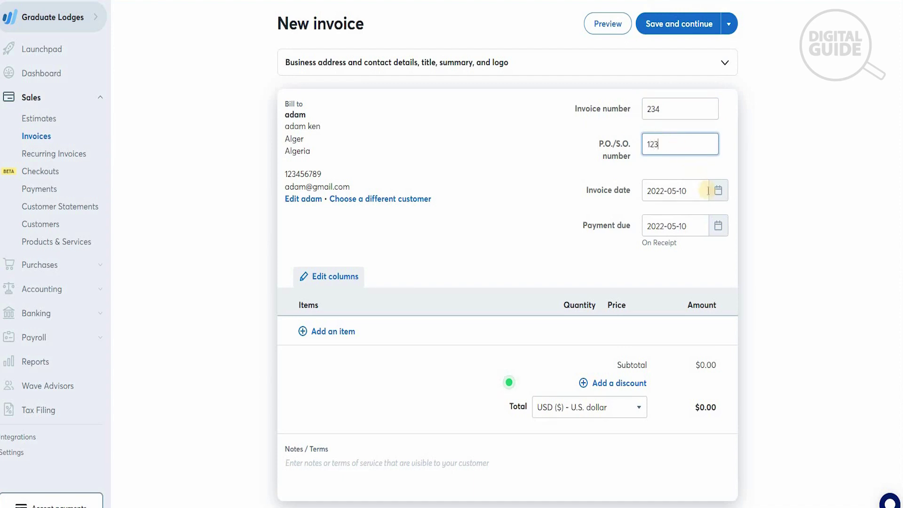
click(716, 193)
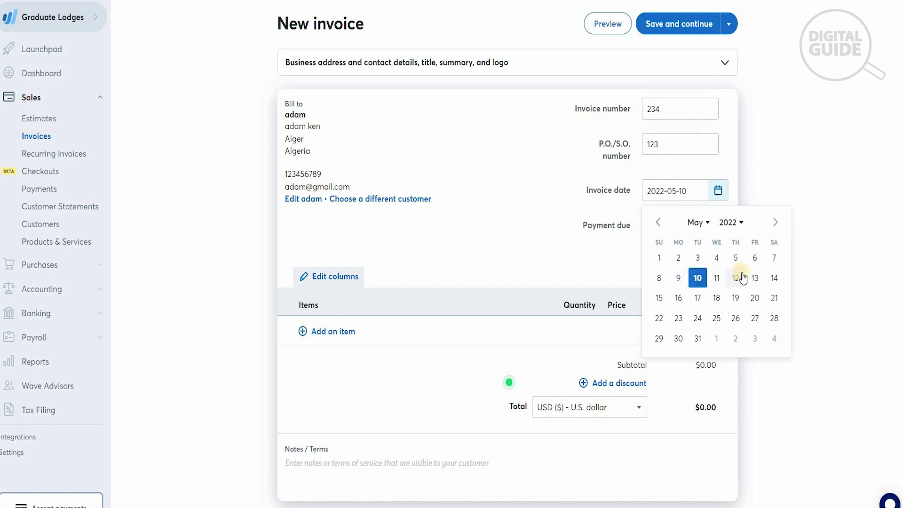
click(754, 296)
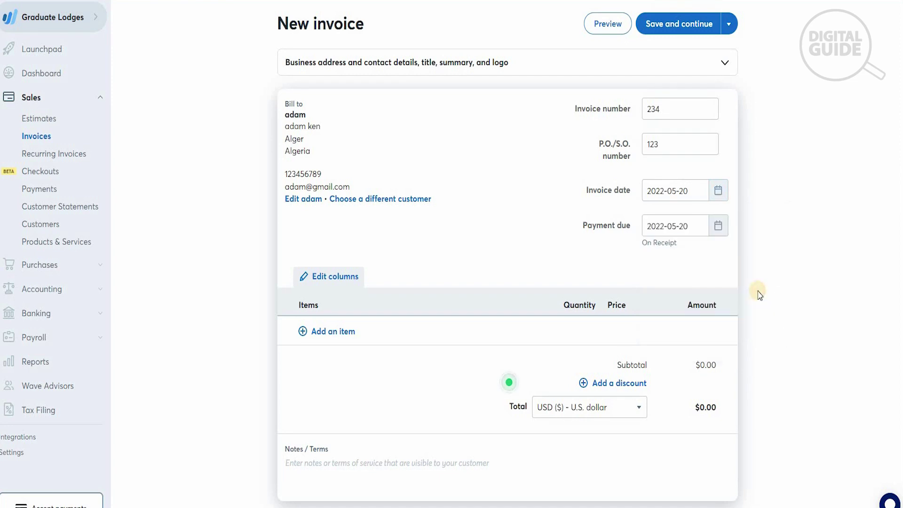
click(719, 225)
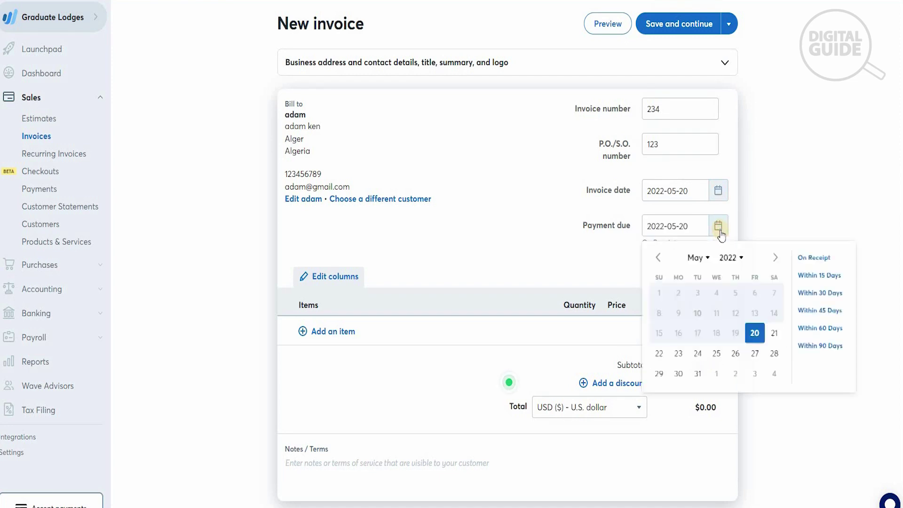
click(713, 355)
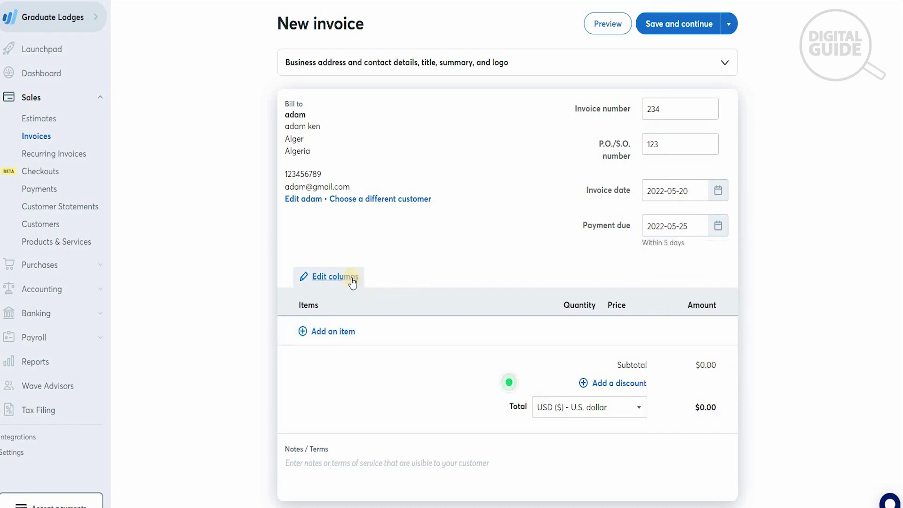
Add a Hostel Rent line item at $2,700.00 and cancel the new tax form, leaving it untaxed
click(345, 333)
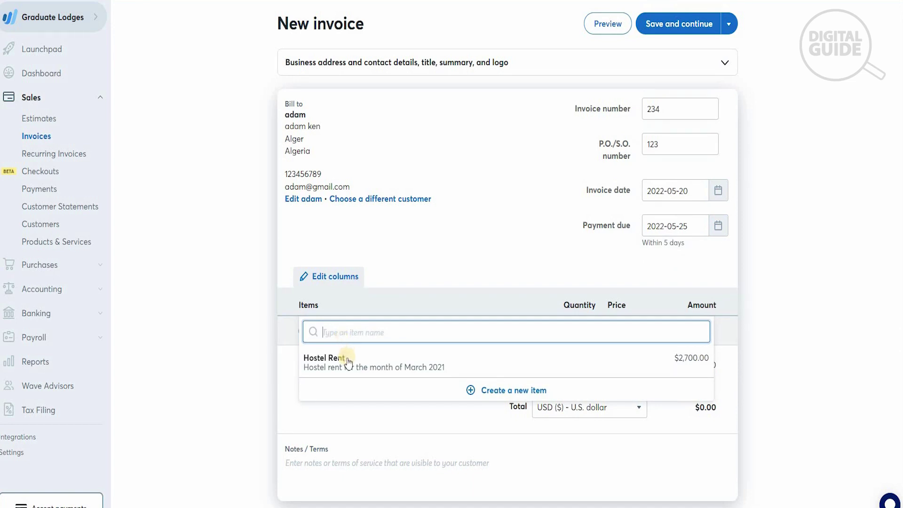
click(347, 359)
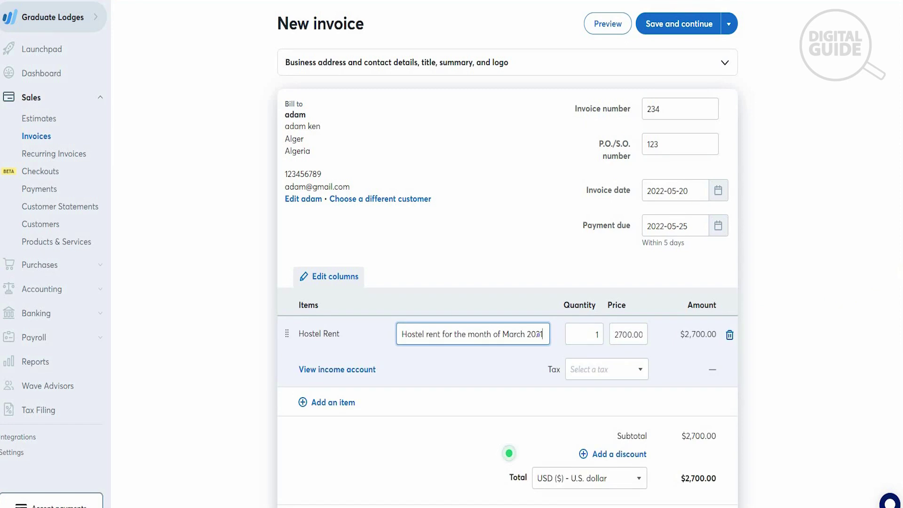
scroll(873, 277, down, 1)
click(617, 319)
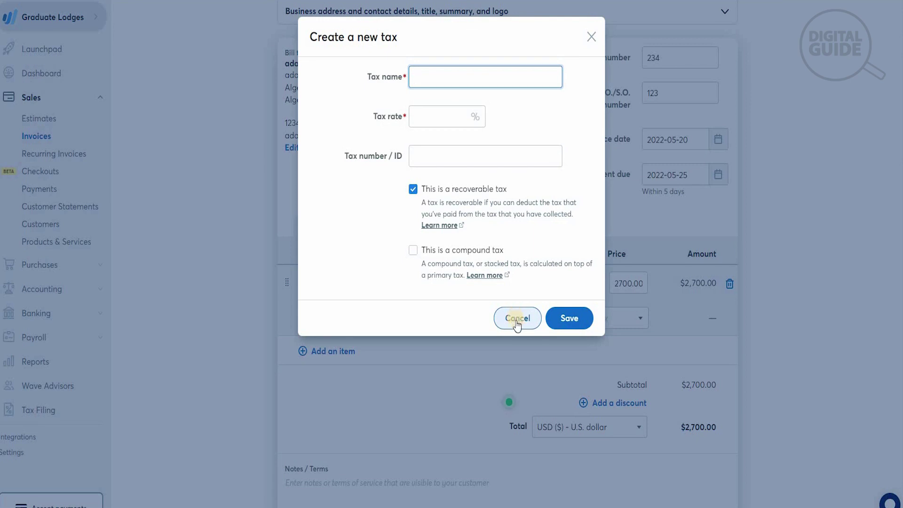
click(517, 319)
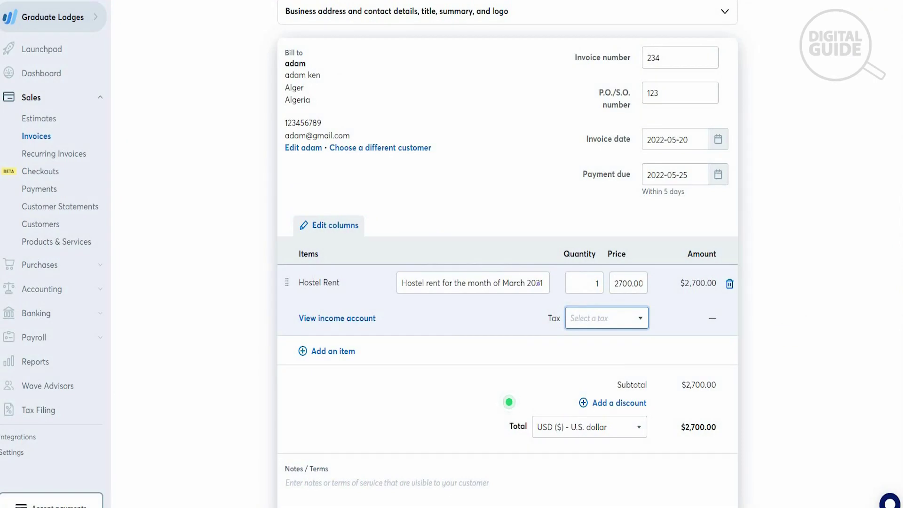
Add a $100 'happy day' discount to the invoice and expand its footer section
click(624, 404)
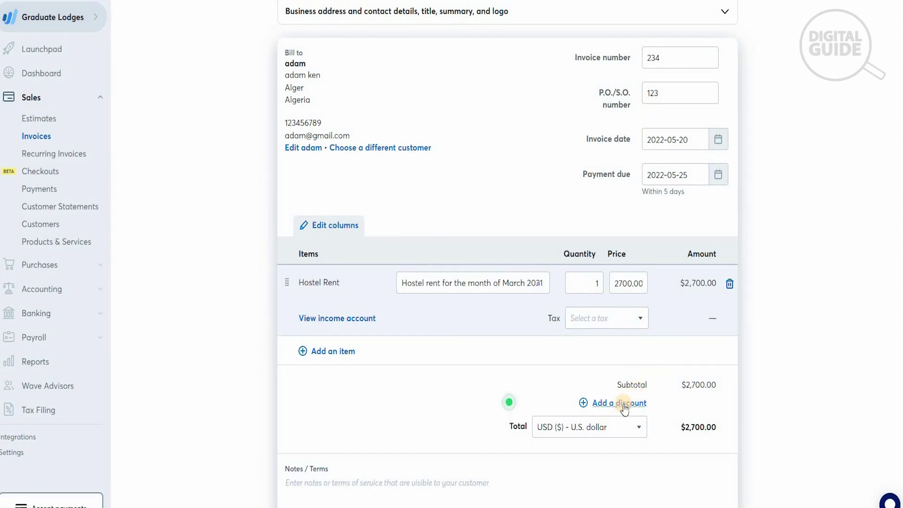
click(508, 412)
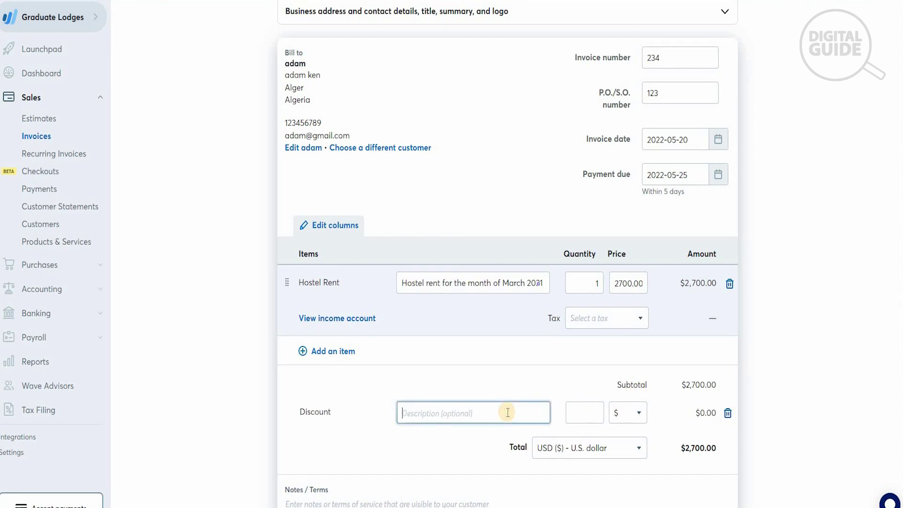
text(happy day)
click(581, 412)
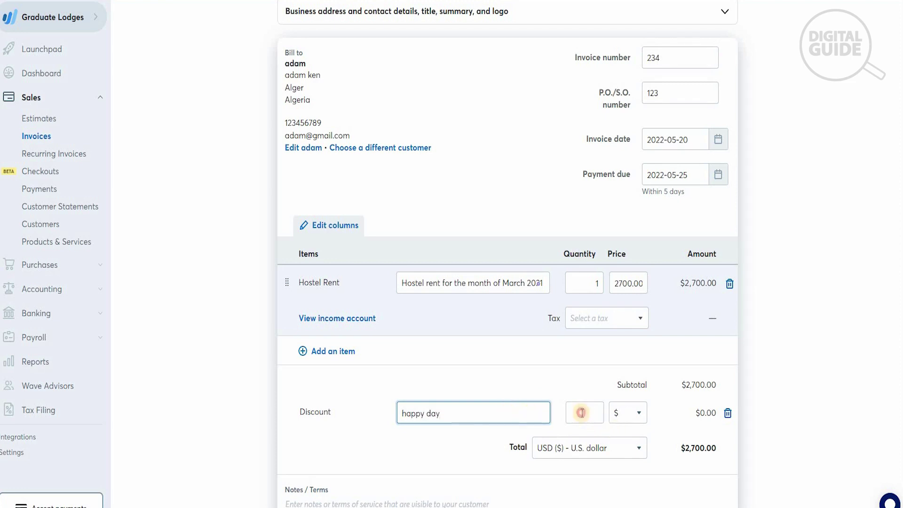
text(100)
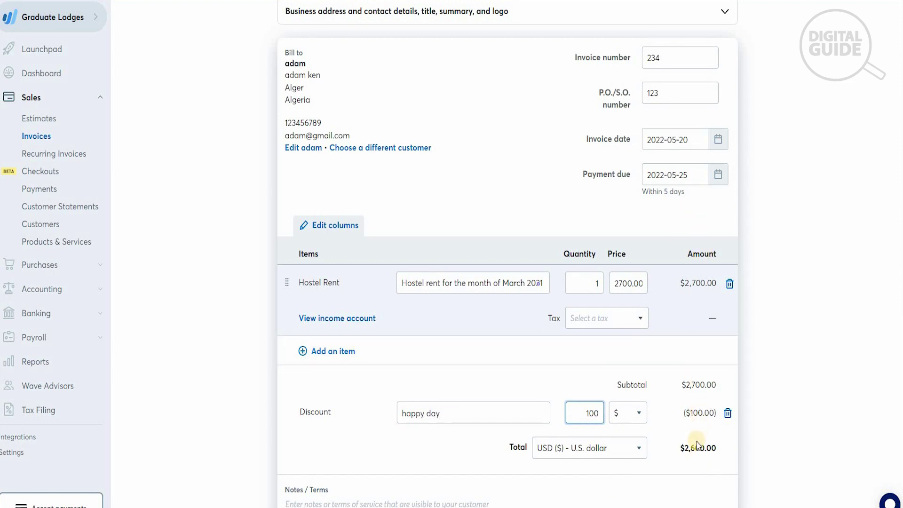
scroll(507, 254, down, 3)
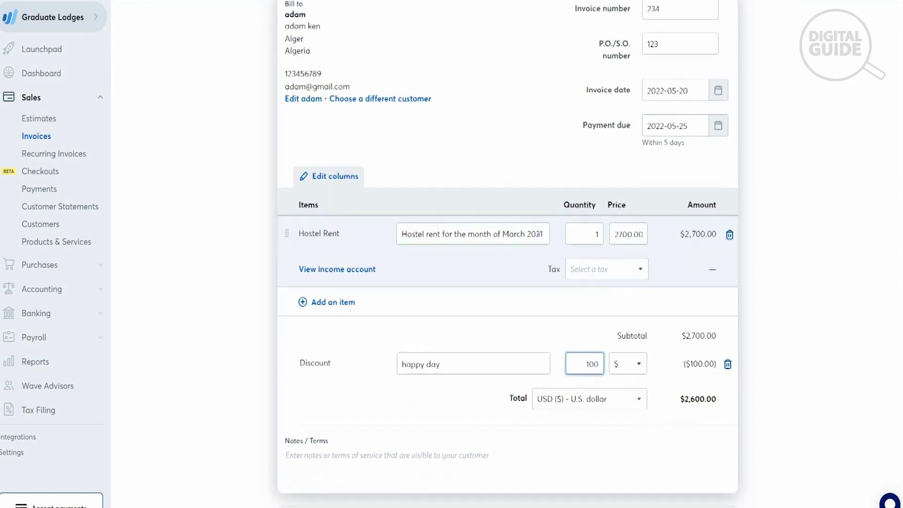
click(714, 441)
scroll(508, 254, down, 1)
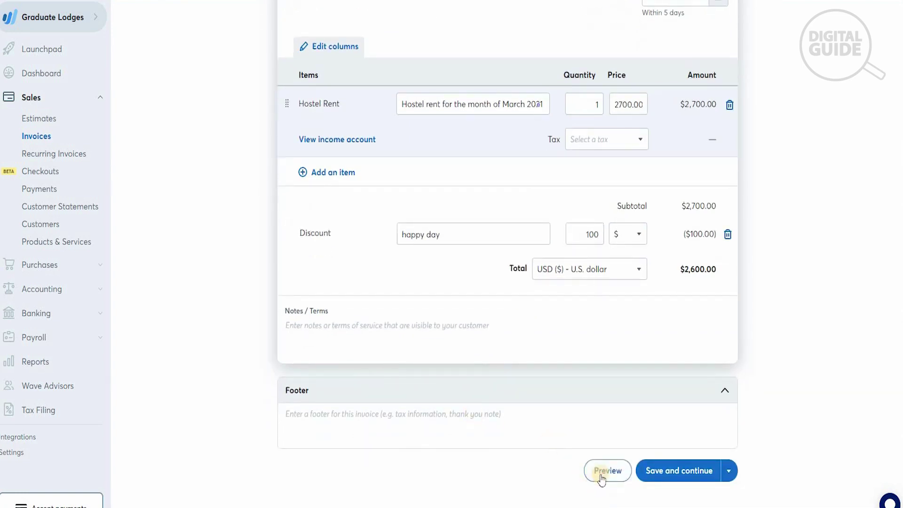
Preview the $2,600.00 invoice, then save it and approve the draft
click(604, 474)
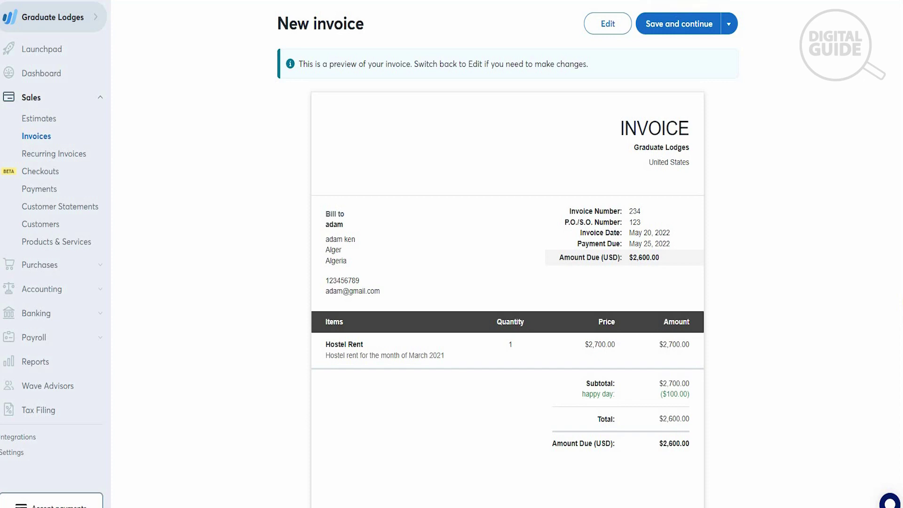
click(688, 30)
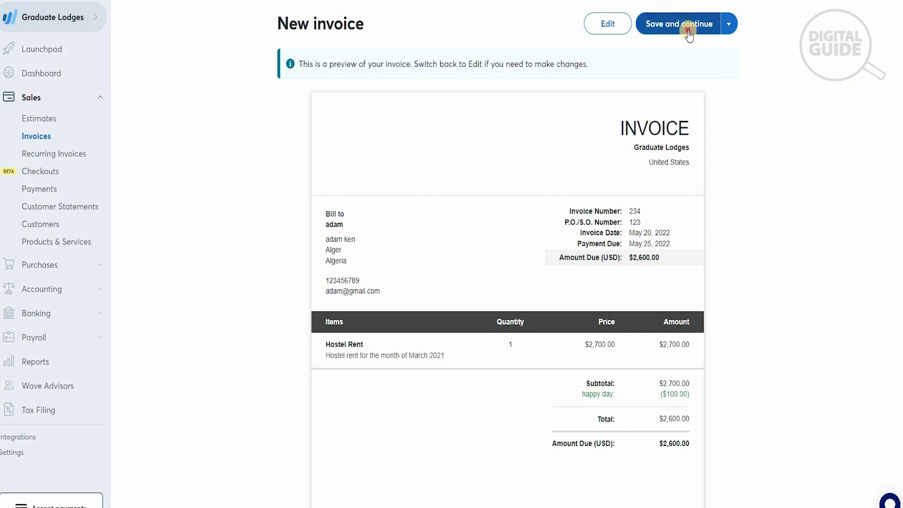
click(592, 156)
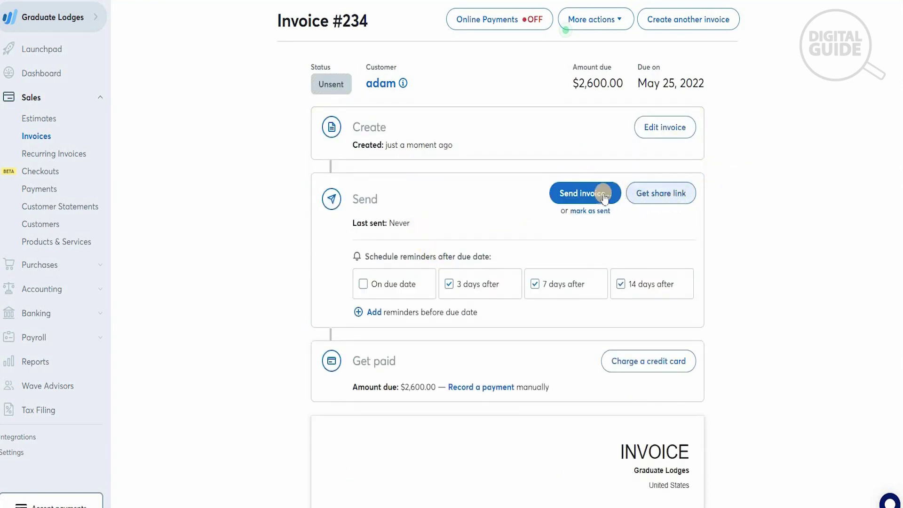
Add an 'On due date' reminder to invoice #234 and mark it as sent
click(386, 287)
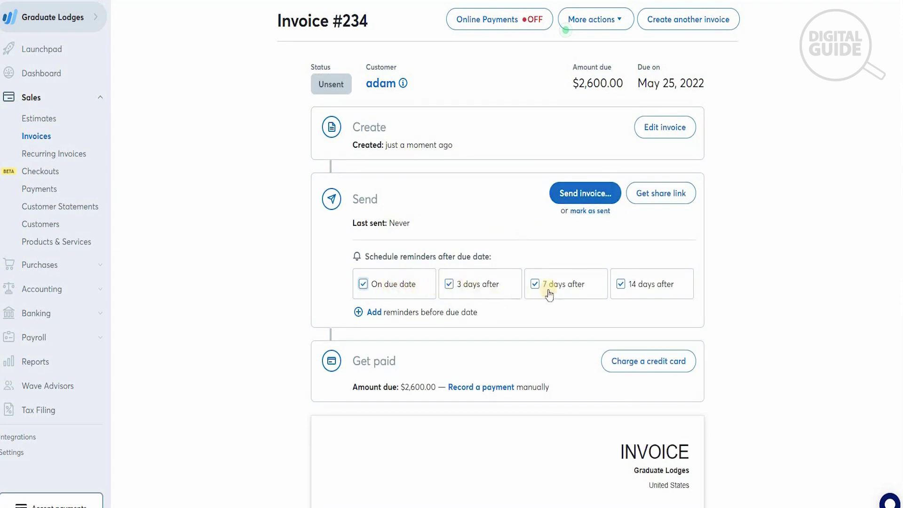
click(600, 213)
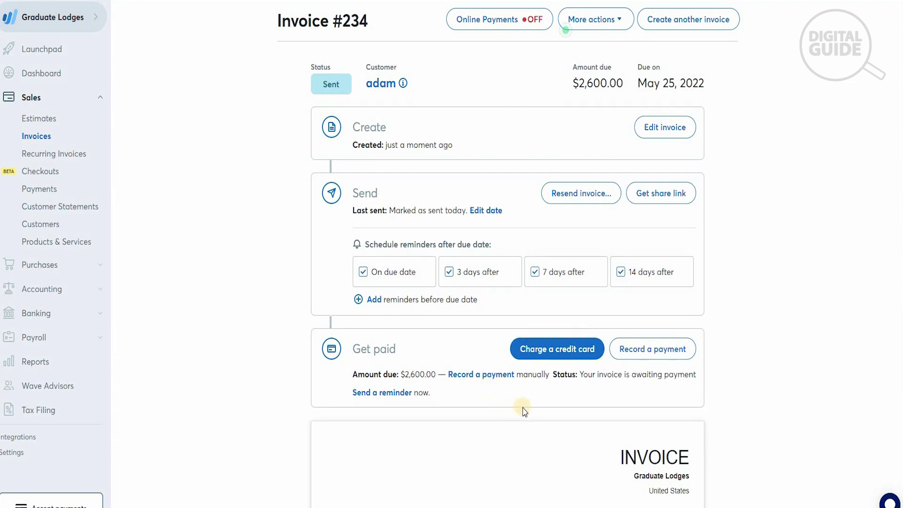
Record the $2,600.00 payment with method Cash into the Cash on Hand (USD) account
click(644, 351)
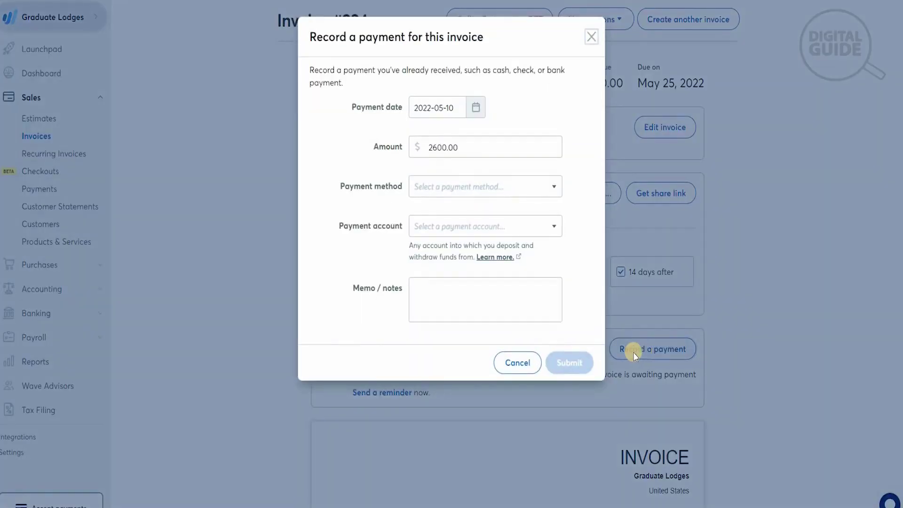
click(469, 191)
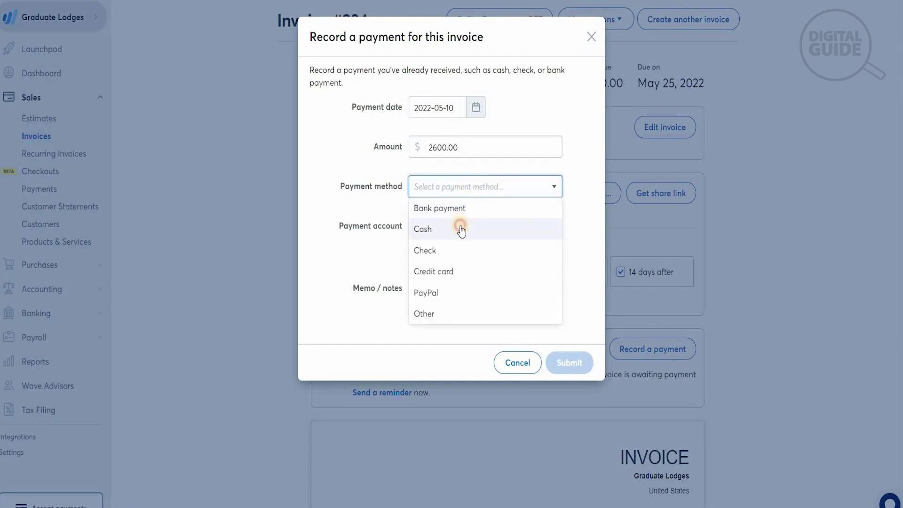
click(461, 229)
click(461, 230)
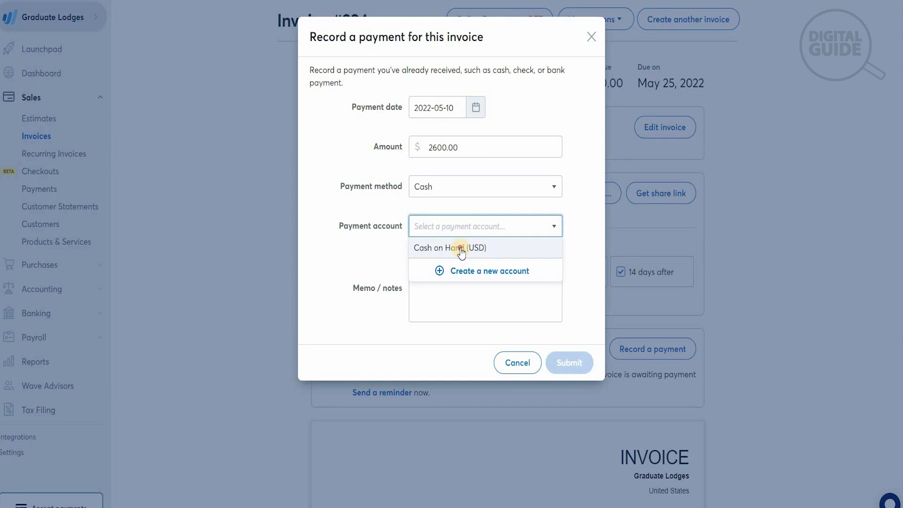
click(460, 246)
click(577, 364)
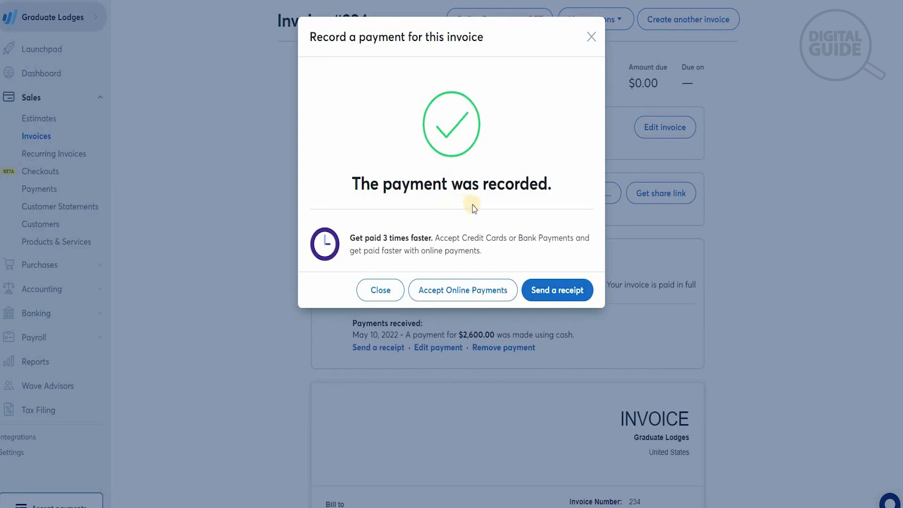
Send the customer a receipt for the $2,600.00 cash payment and close the confirmation
click(554, 292)
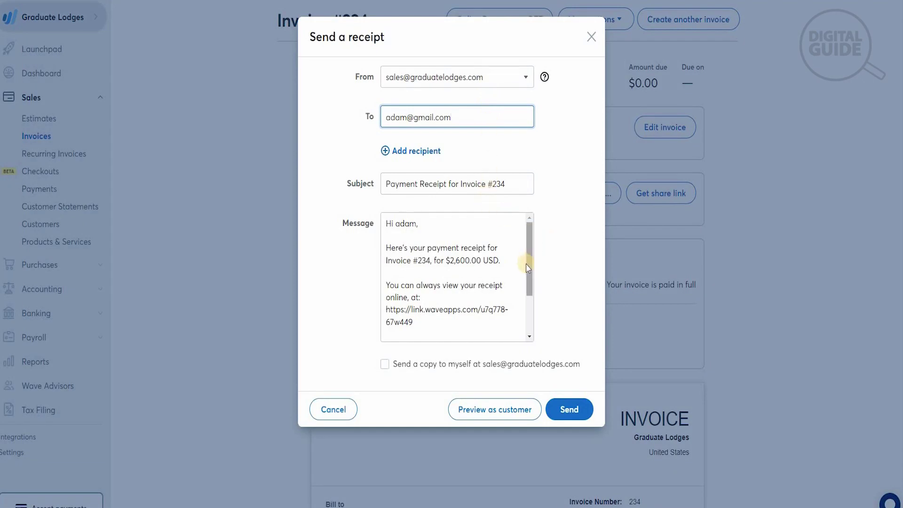
drag(526, 263, 528, 313)
click(579, 406)
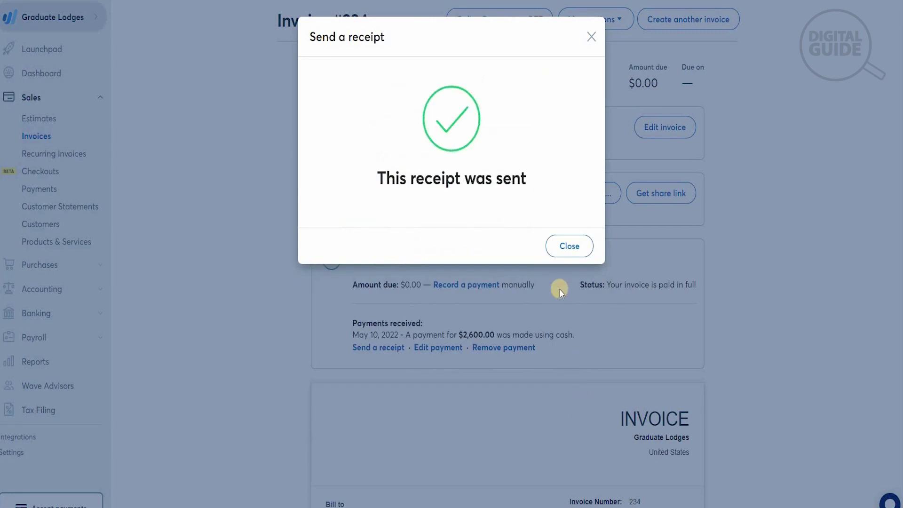
click(570, 246)
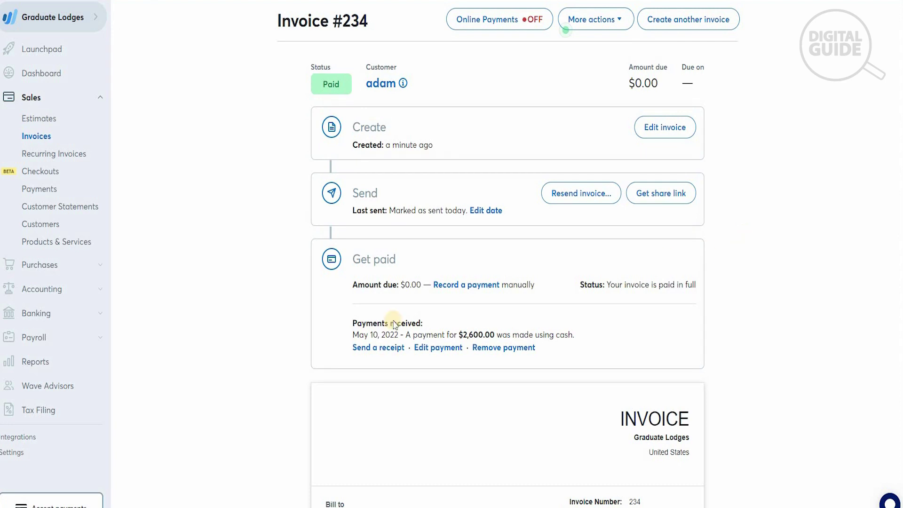
Go to Payroll > Employees and choose Explore Wave Payroll
click(43, 338)
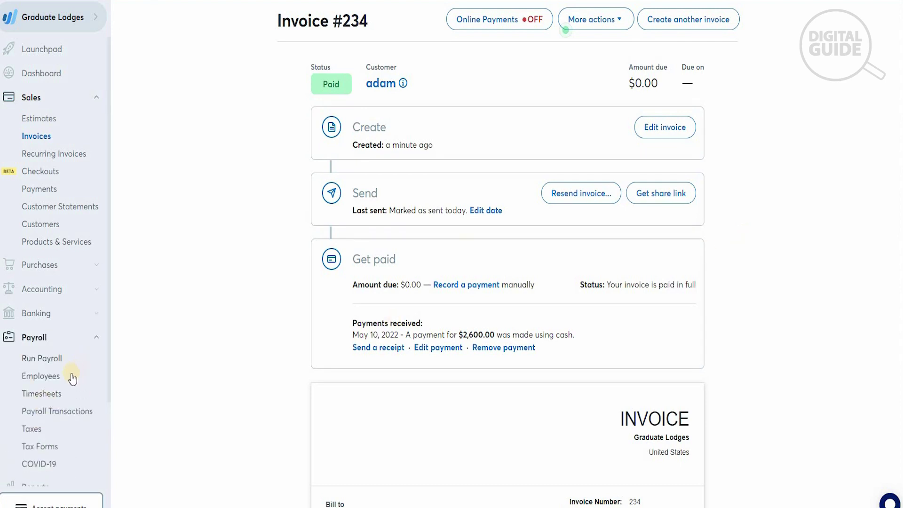
click(53, 379)
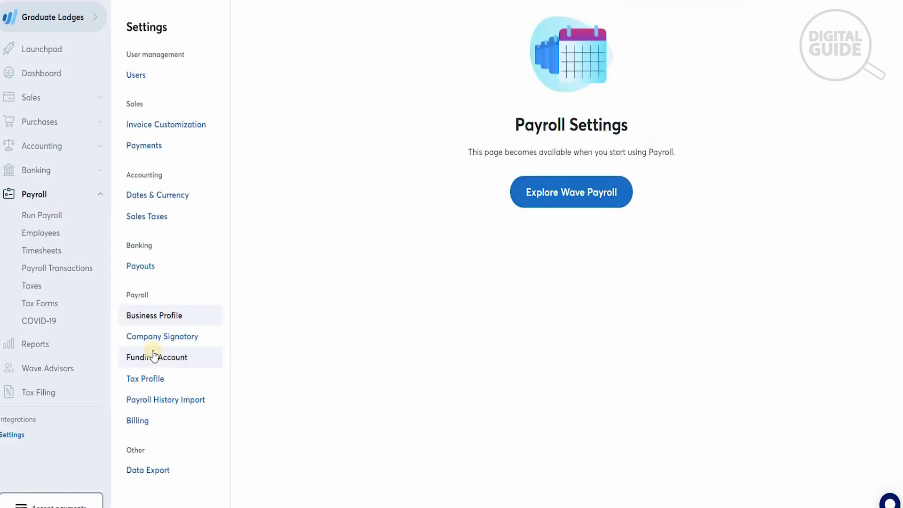
click(586, 188)
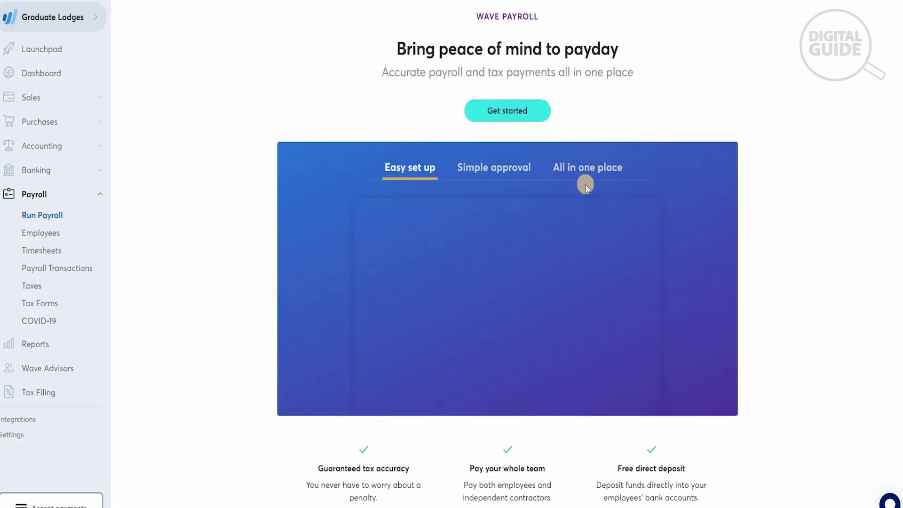
Get started with Wave Payroll and dismiss the setup tips popup
click(510, 116)
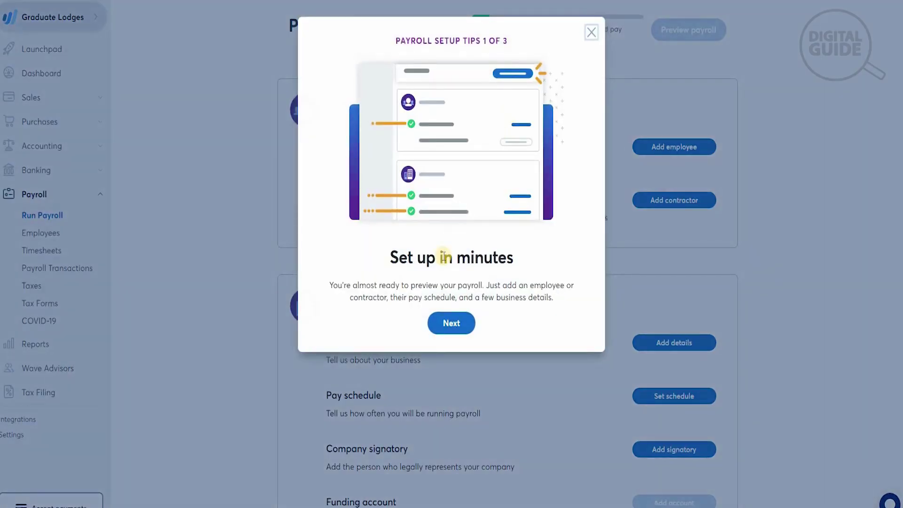
click(591, 31)
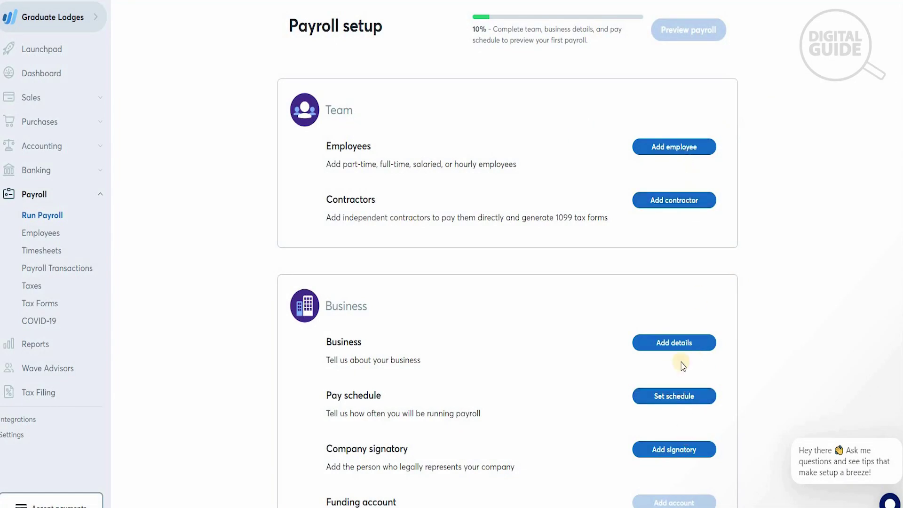
Start adding a new employee and enter their first and last name
click(660, 150)
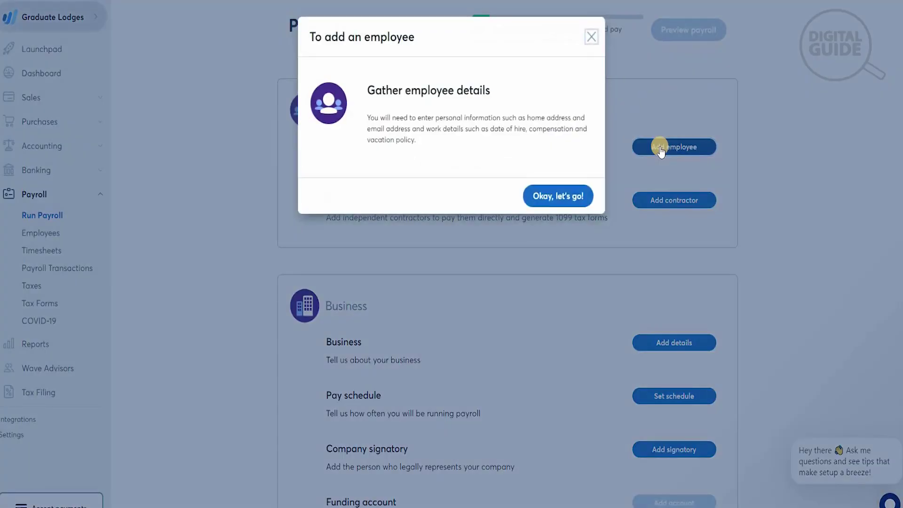
click(569, 200)
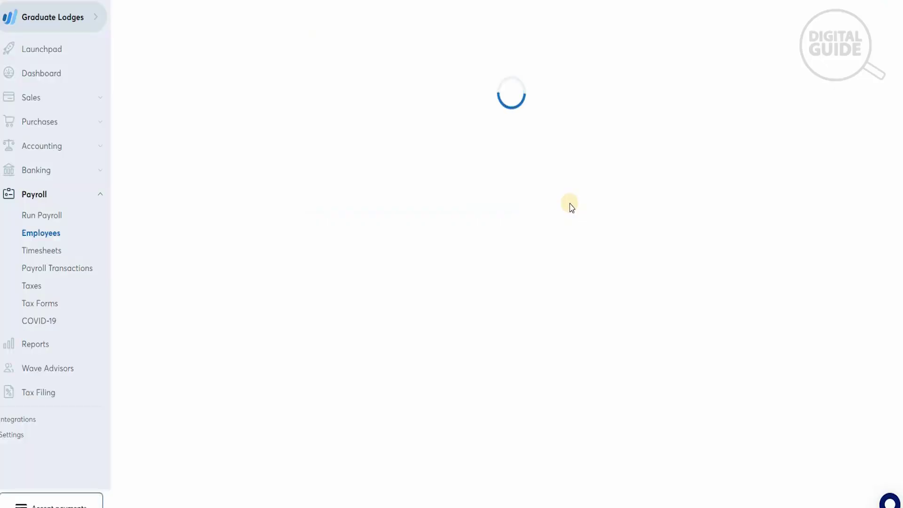
click(520, 146)
text(adam)
key(Tab)
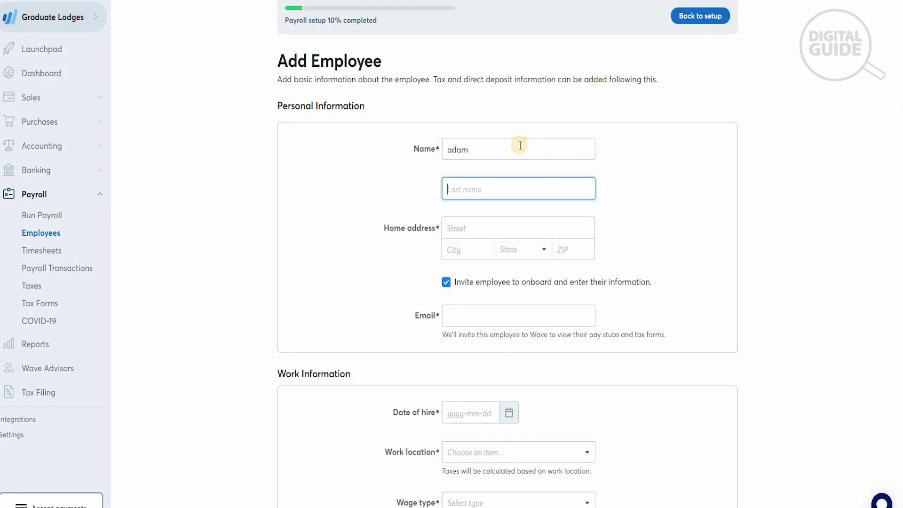
key(Tab)
key(Tab)
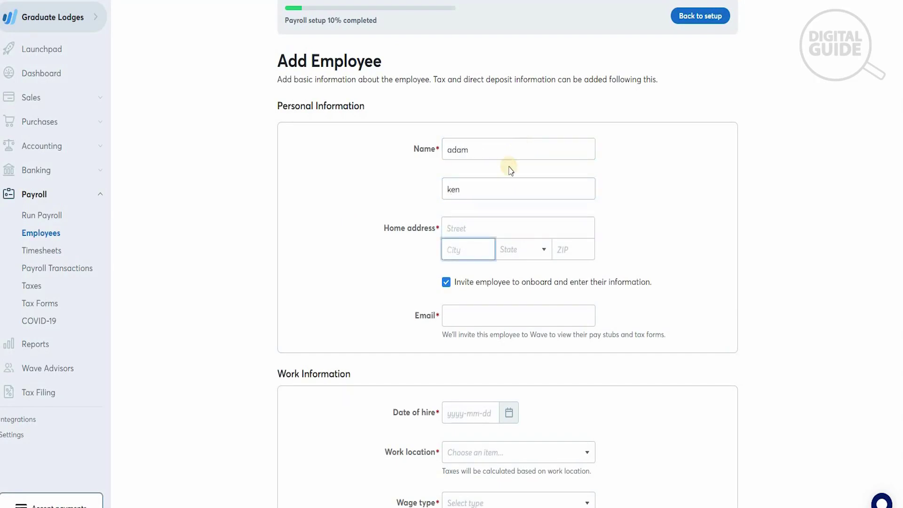
Fill the home address from the first address suggestion, then add the employee's e-mail
click(472, 232)
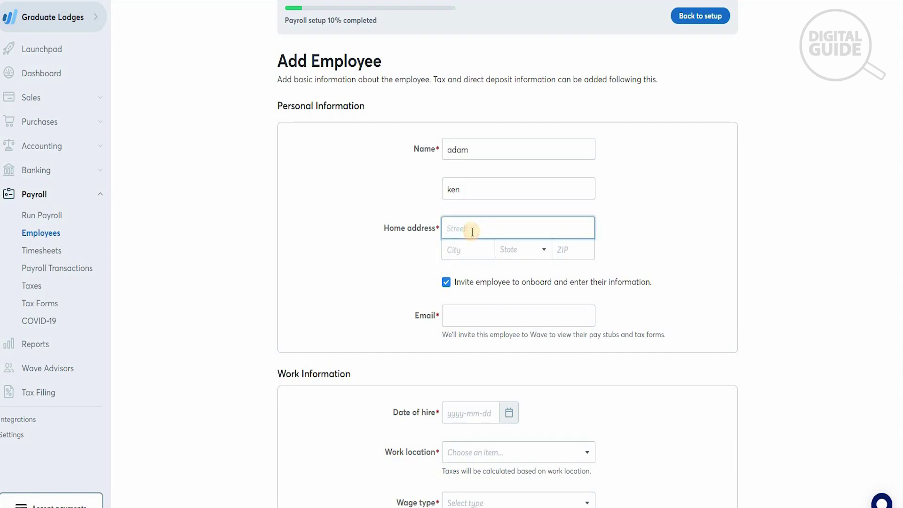
text(12324)
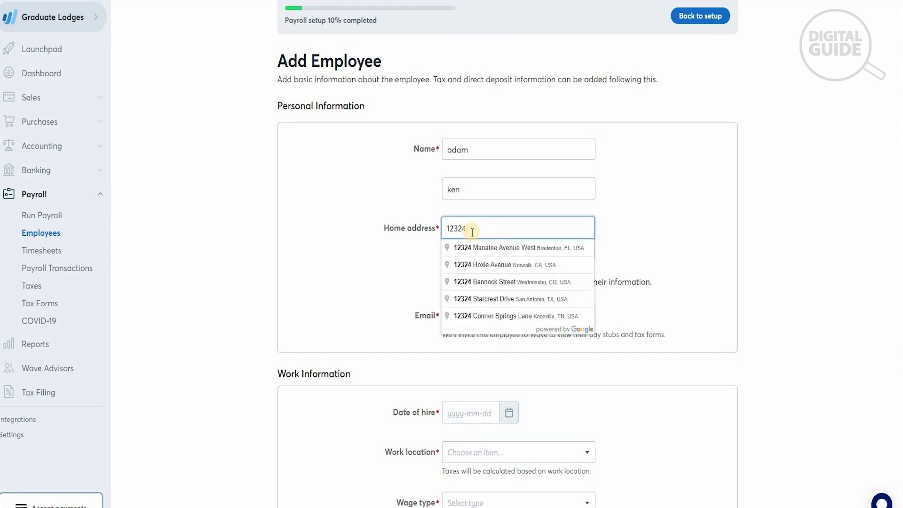
click(482, 256)
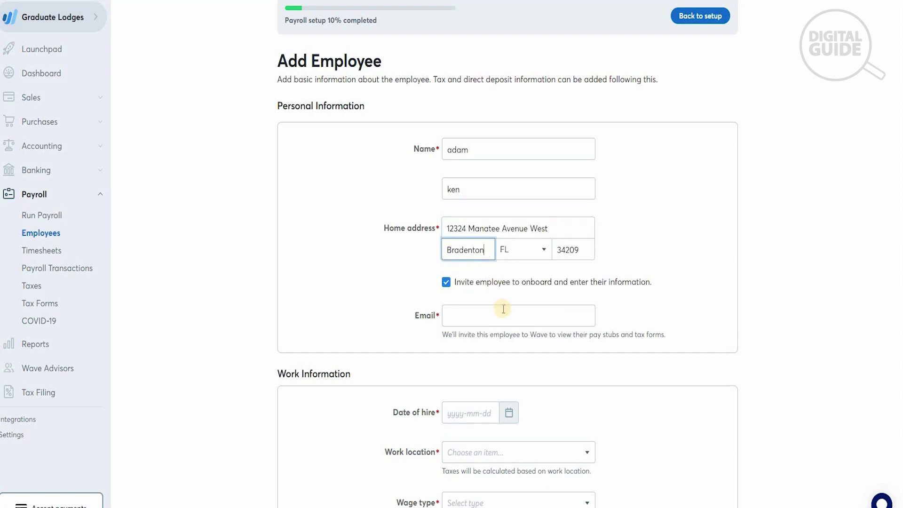
click(481, 310)
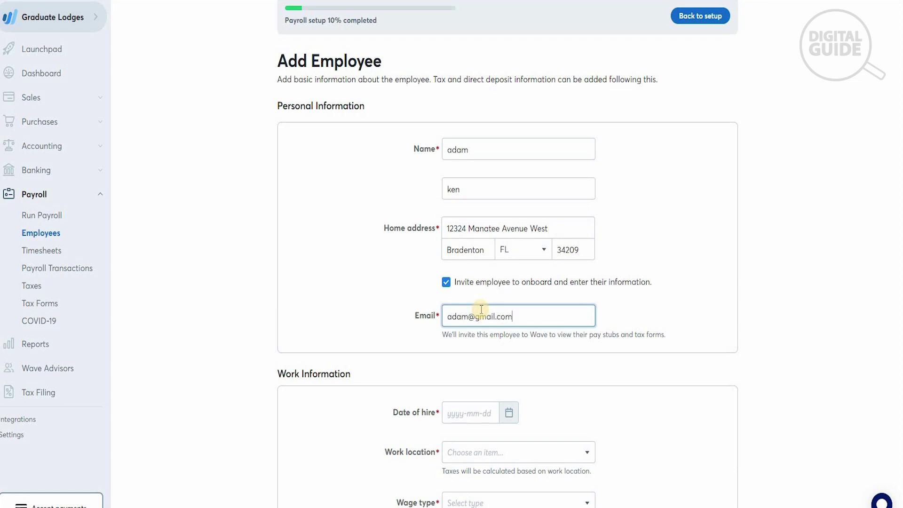
scroll(532, 249, down, 3)
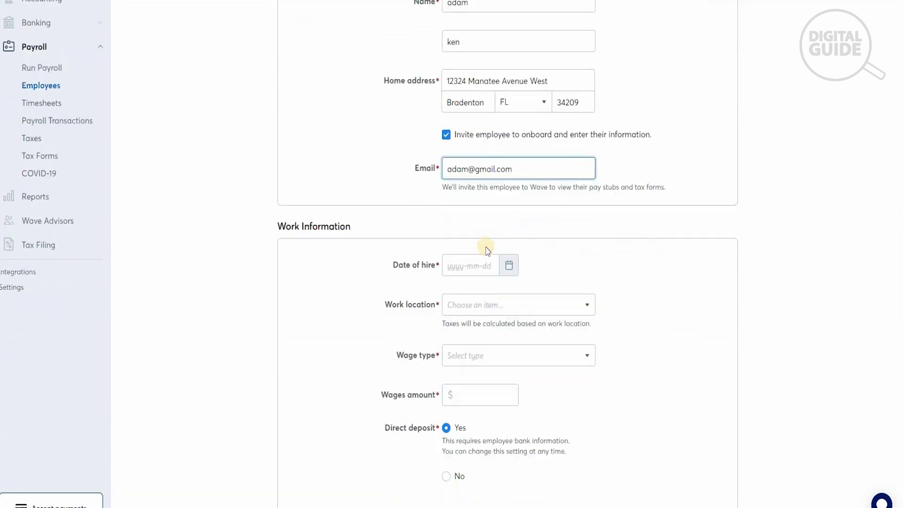
Set the hire date to May 1, 2022 and the work location to the business address
click(508, 265)
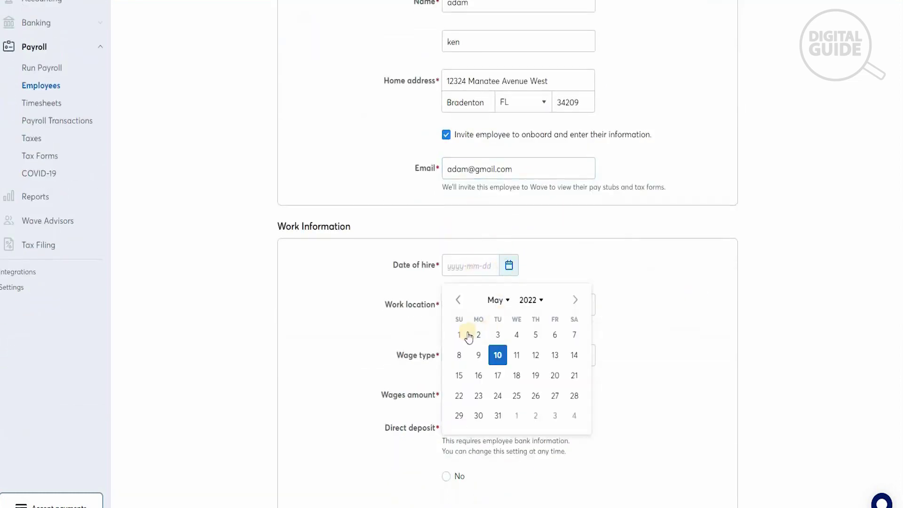
click(465, 335)
click(568, 306)
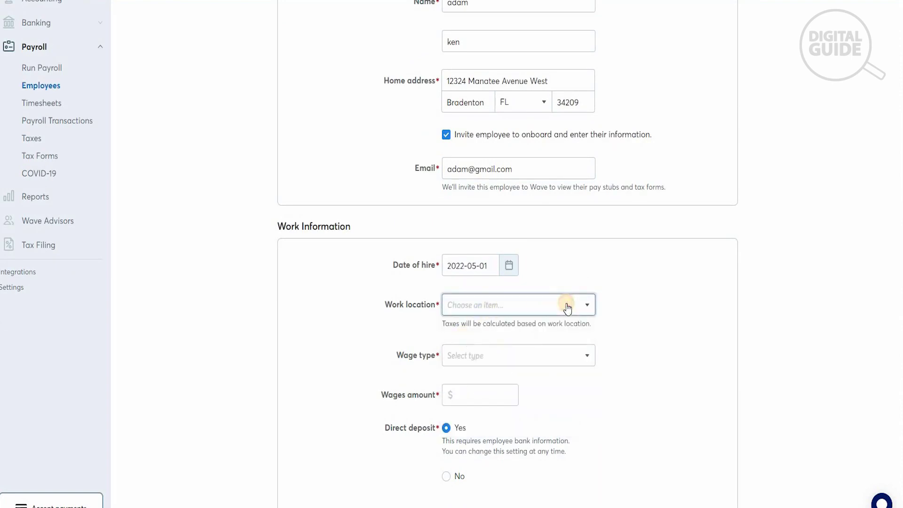
click(559, 332)
Pay the employee $20 per hour with no vacation policy, and save them
click(558, 360)
click(539, 379)
click(501, 396)
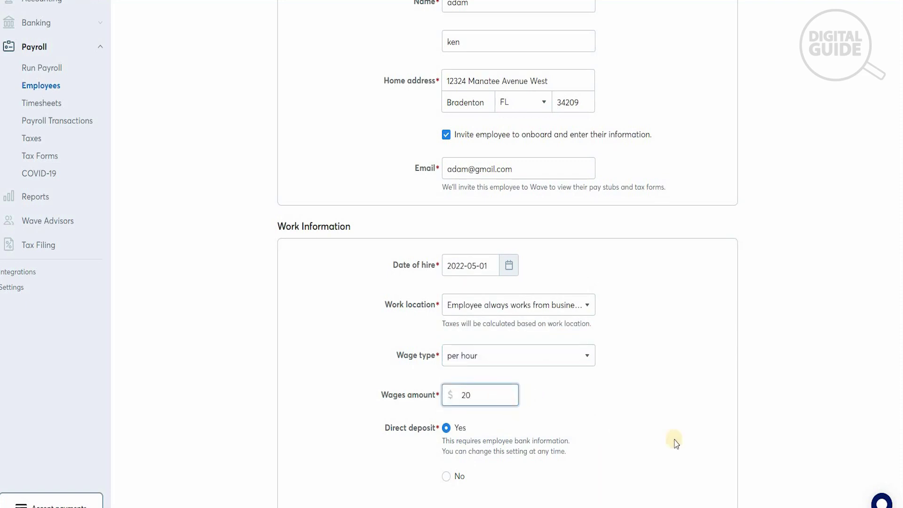
scroll(766, 423, down, 3)
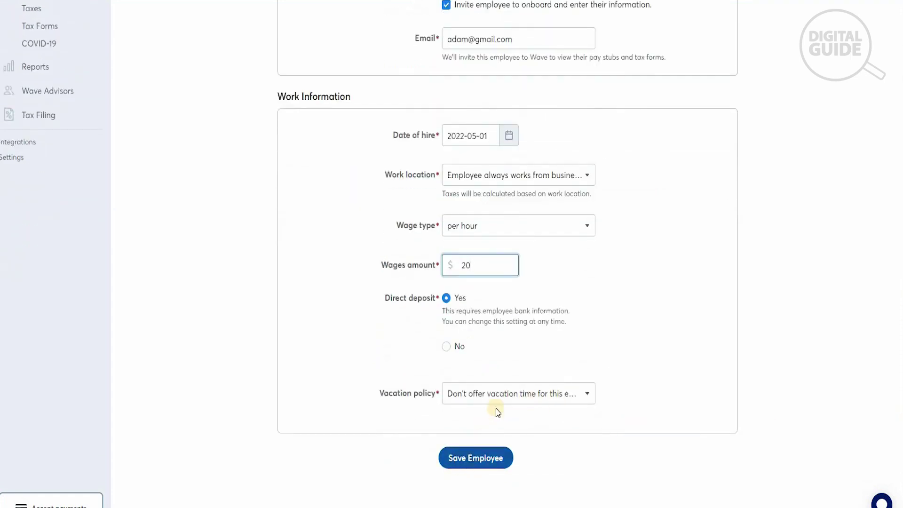
click(525, 402)
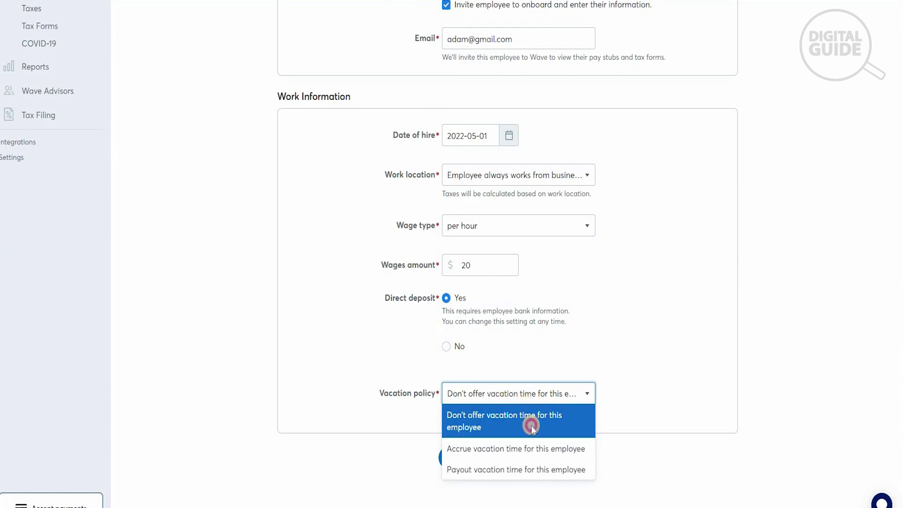
click(531, 427)
click(464, 459)
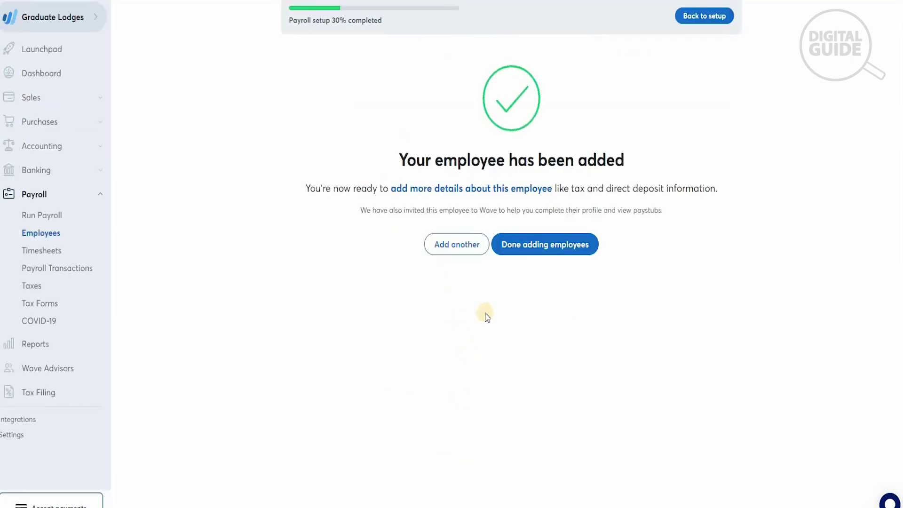
Finish adding employees and open the Pay schedule setup from the Payroll setup overview
click(518, 248)
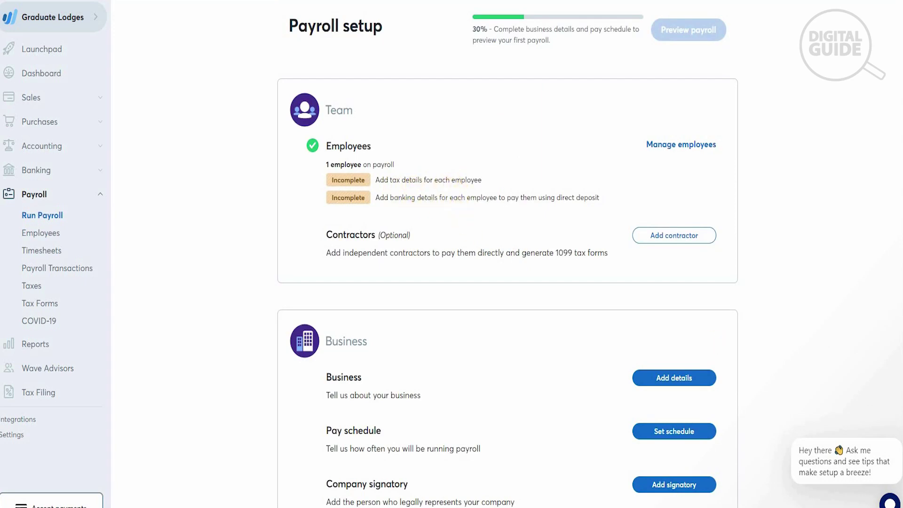
scroll(507, 287, down, 5)
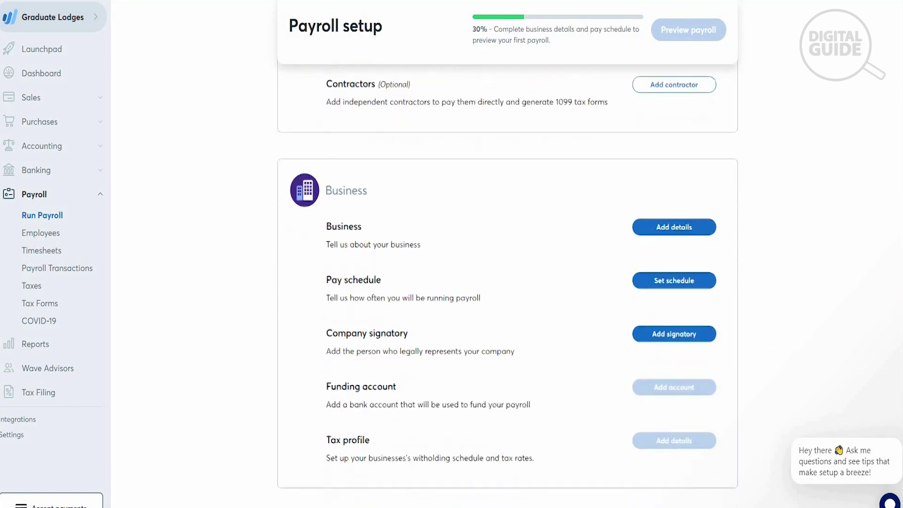
scroll(507, 283, down, 3)
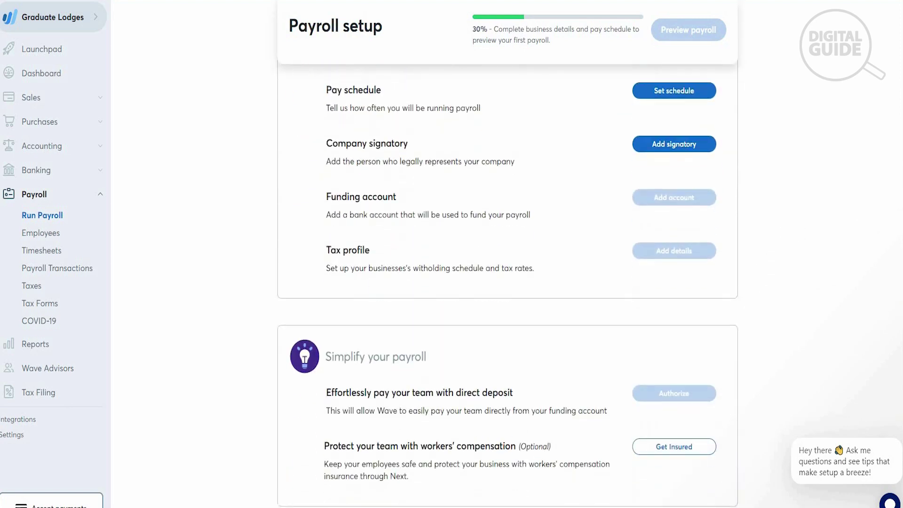
scroll(507, 282, up, 4)
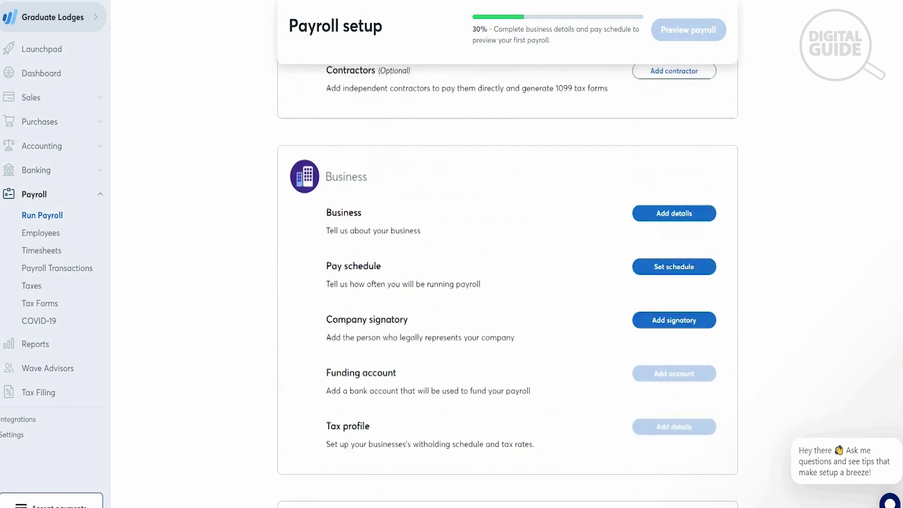
click(673, 267)
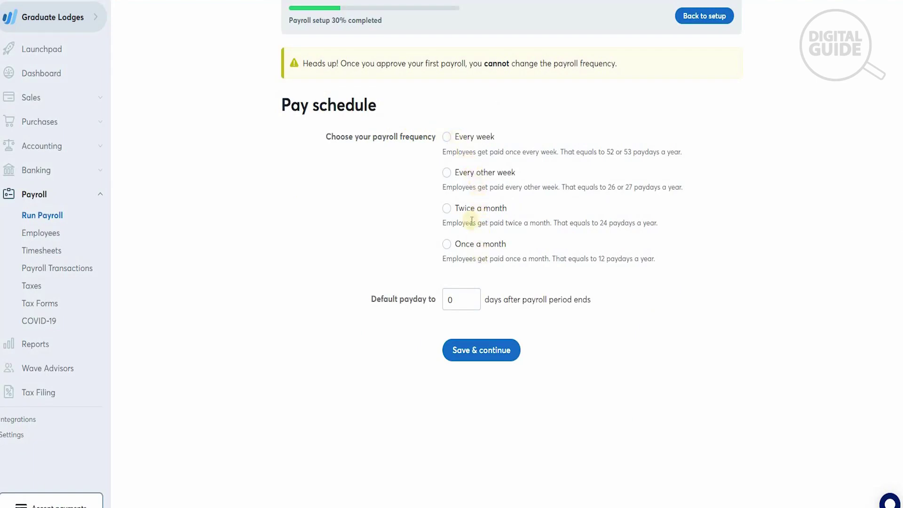
Save an 'Every other week' pay schedule starting Wednesday, with default payday 10 days after
click(446, 174)
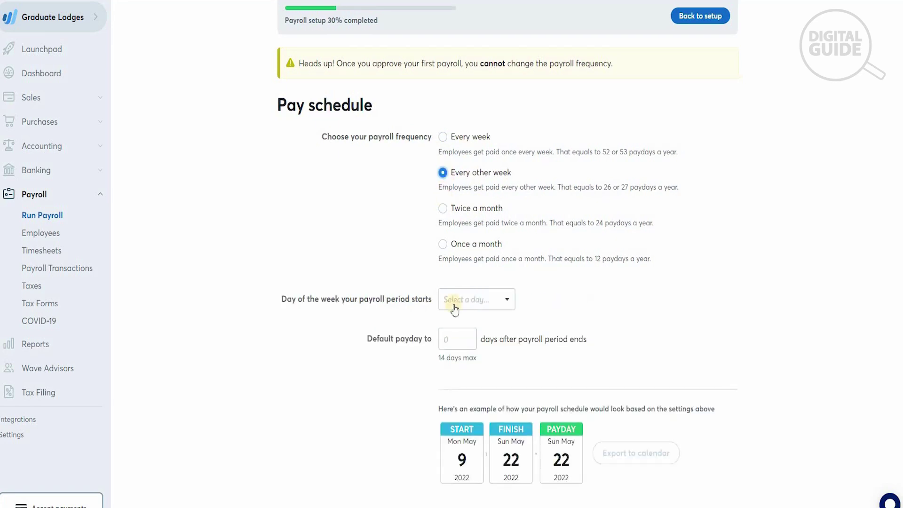
click(477, 305)
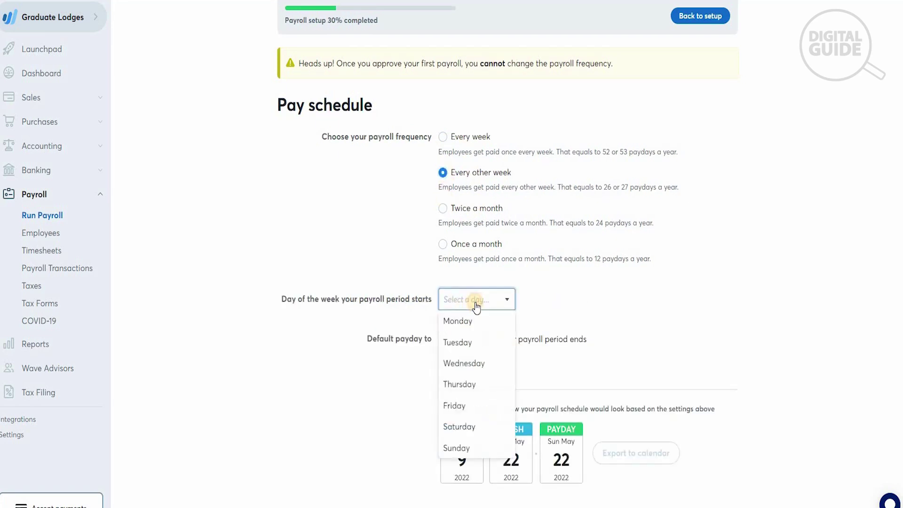
click(475, 369)
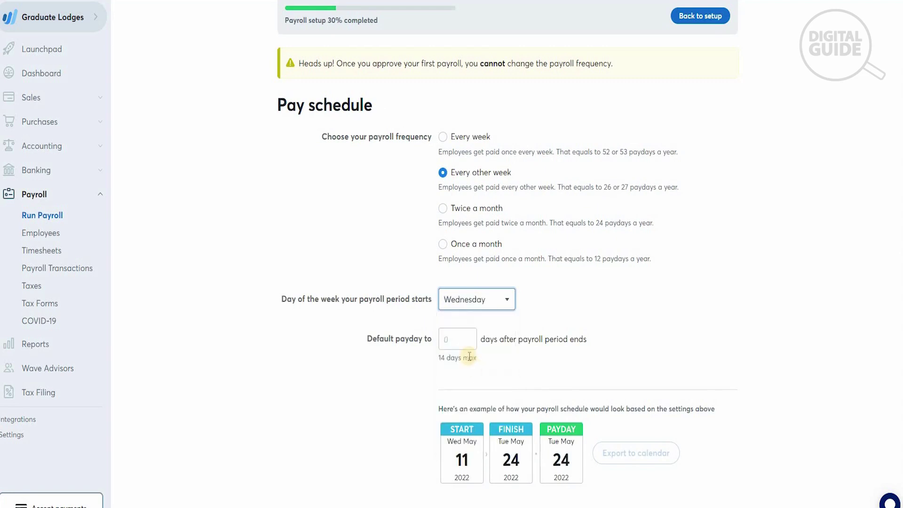
click(465, 348)
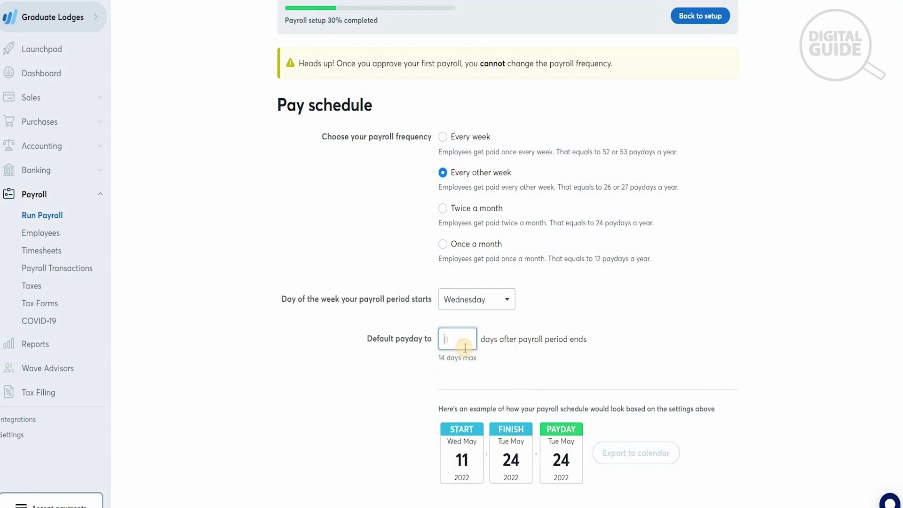
text(10)
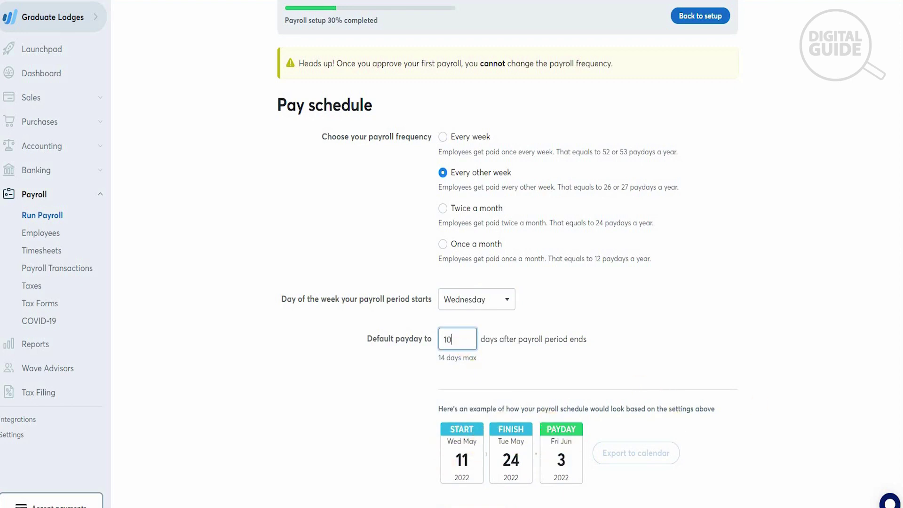
scroll(814, 416, down, 1)
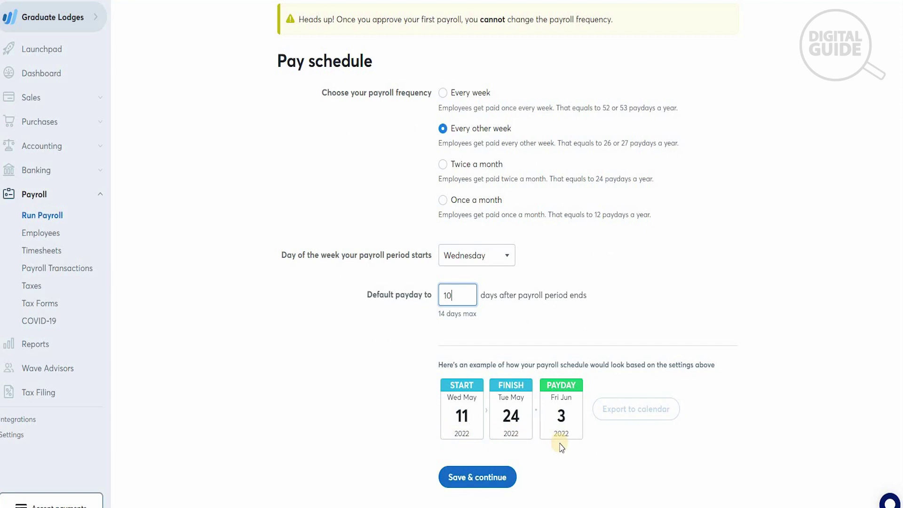
click(491, 476)
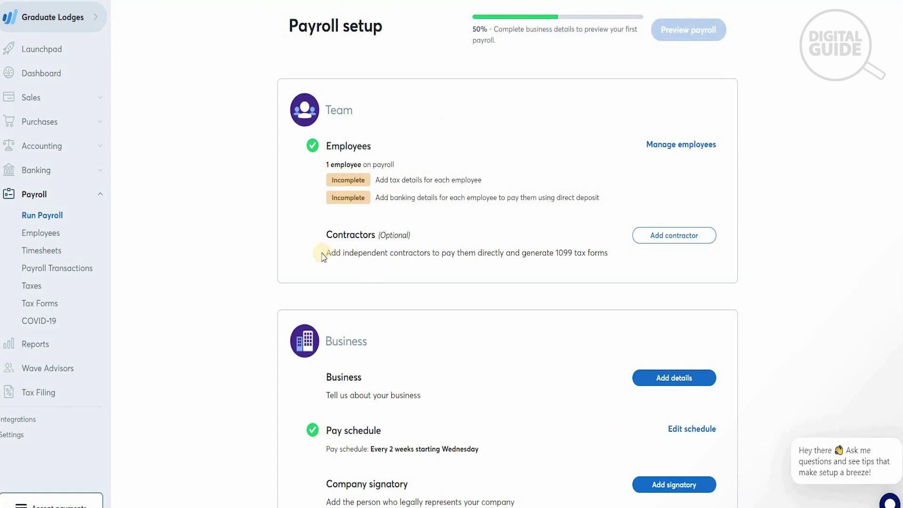
Review the 50% payroll setup checklist and its outstanding items, then go to Reports
scroll(901, 351, down, 4)
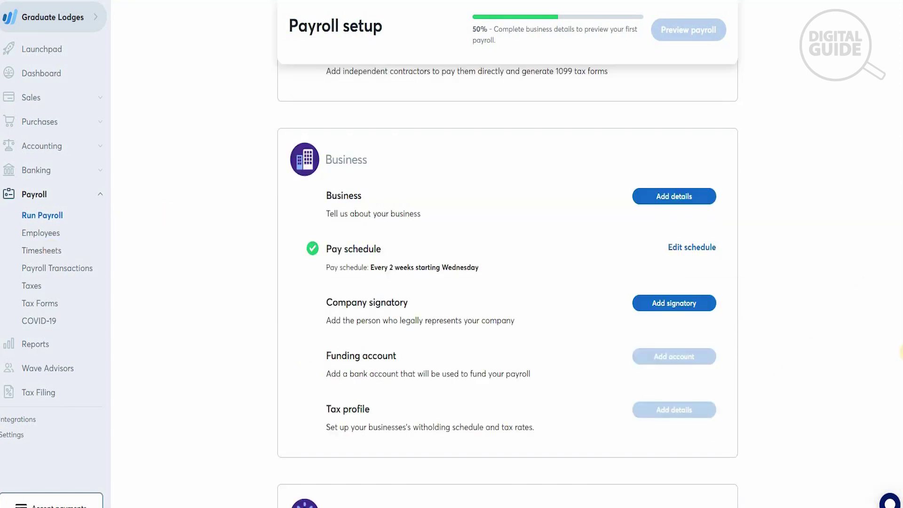
scroll(902, 352, down, 3)
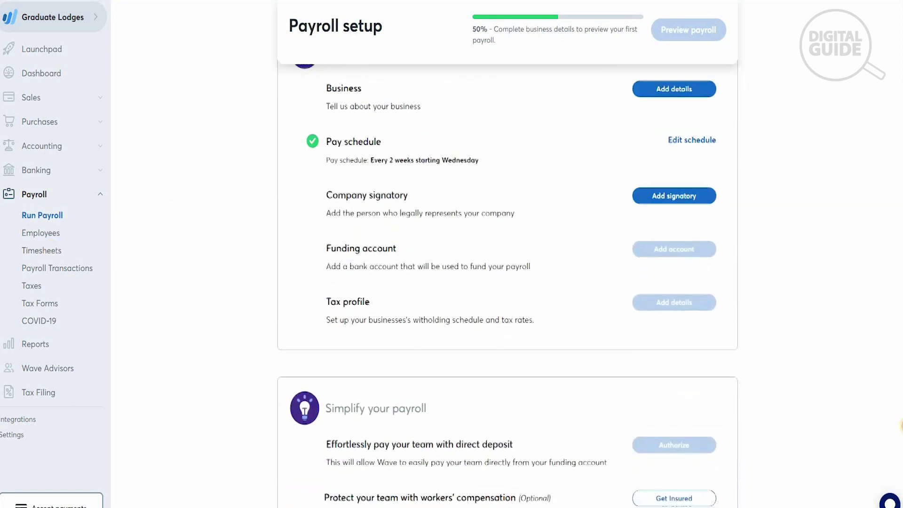
scroll(507, 287, down, 3)
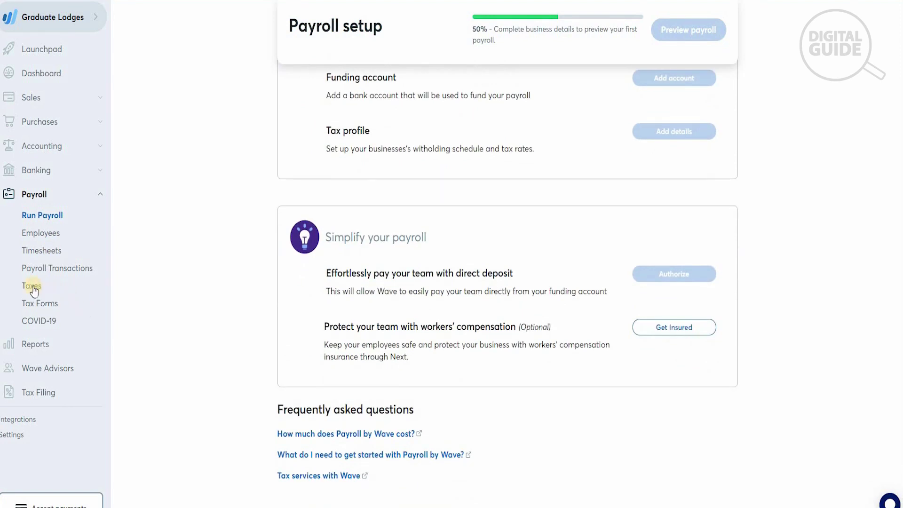
click(46, 345)
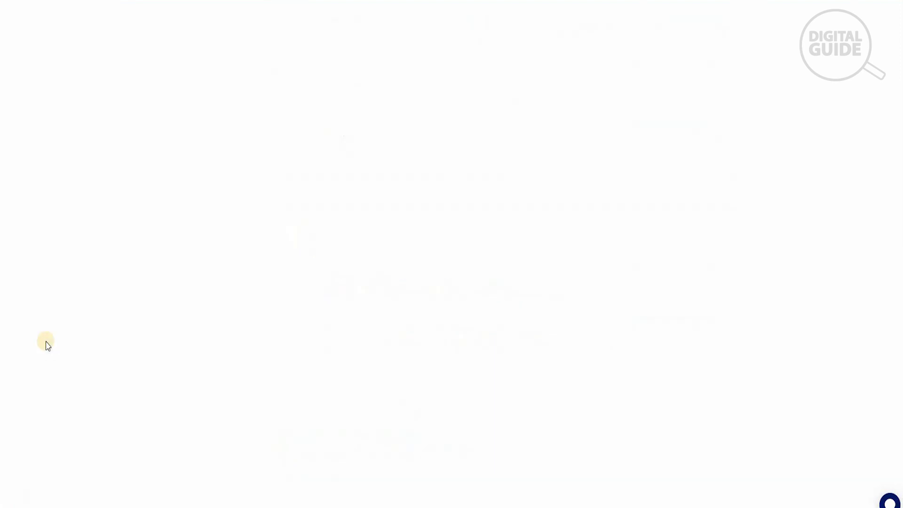